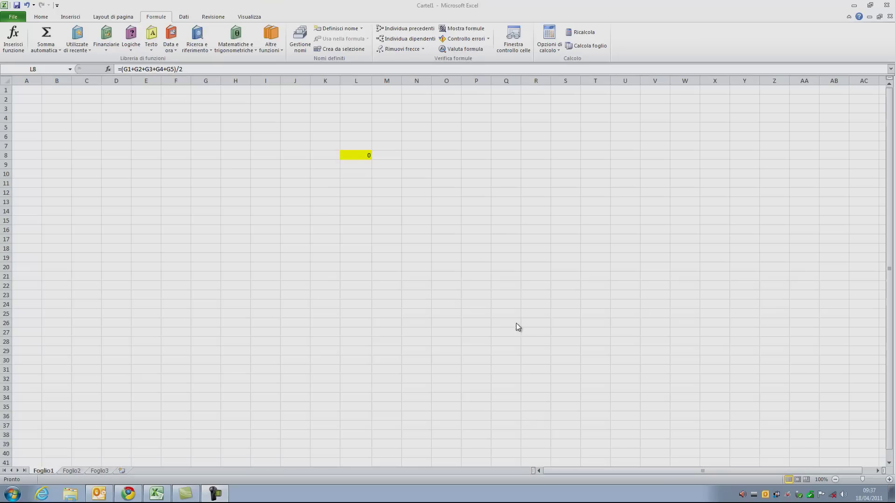
- Check the old (G1+G2+G3+G4+G5)/2 formula in yellow cell L8 and clear it
click(452, 171)
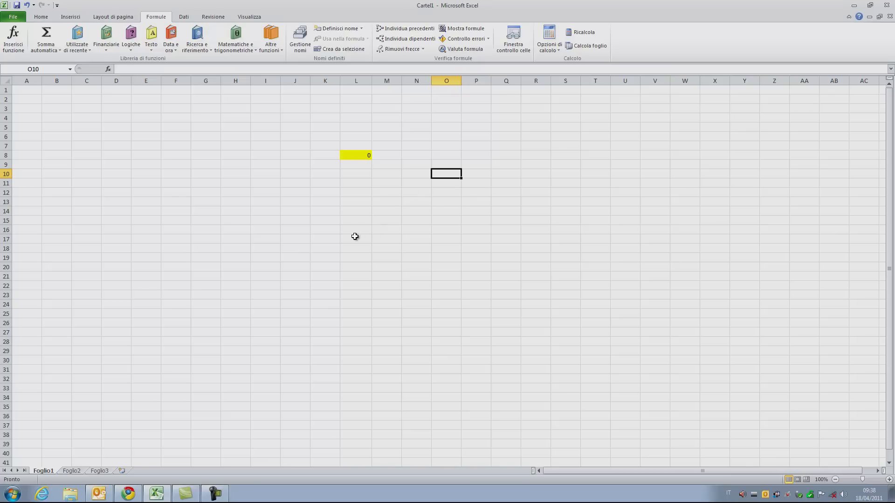
click(371, 155)
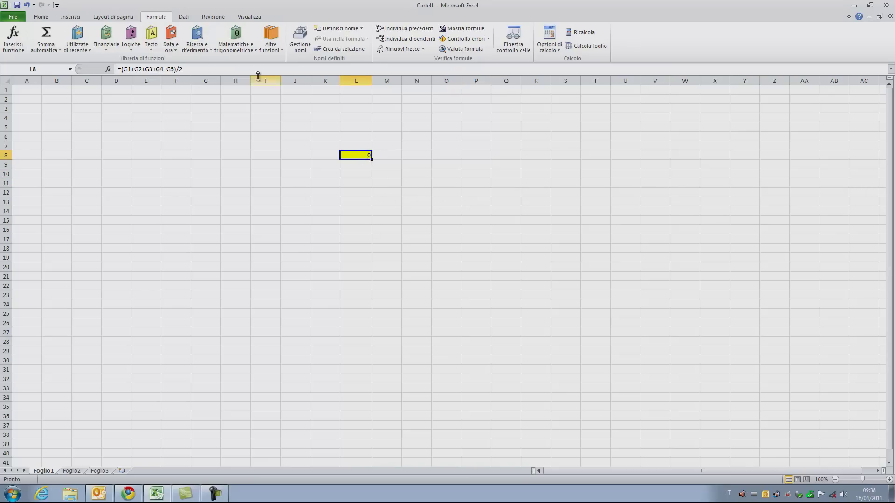
key(F2)
click(264, 184)
click(360, 156)
click(205, 137)
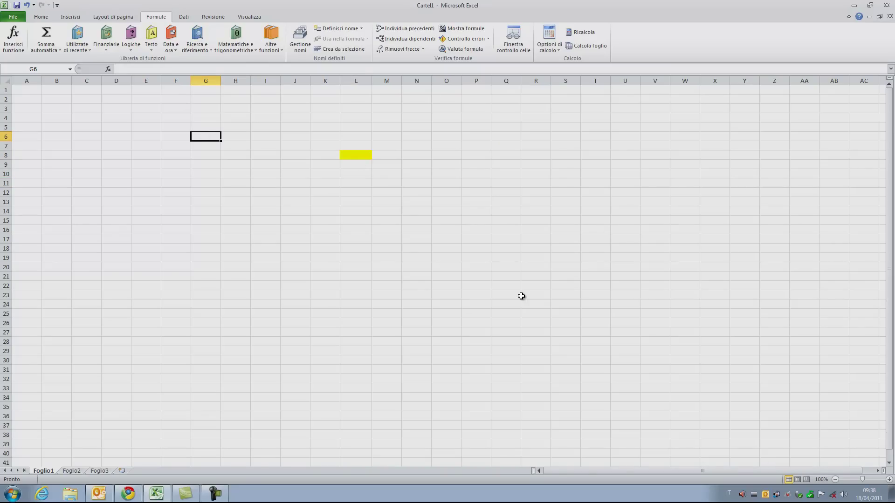
- Enter the label DATI in G6 and FINE DATI in G16
text(DA)
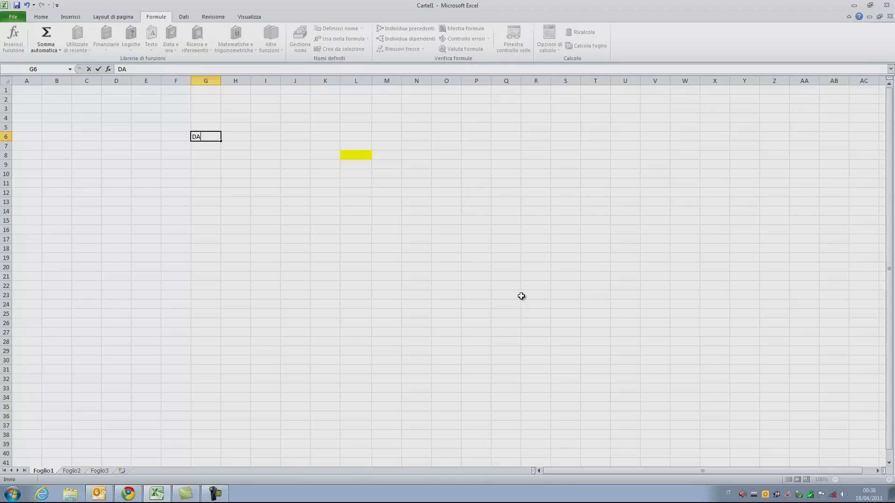
text(TI)
key(Return)
key(Down)
key(Down)
key(Down)
key(Down)
key(Down)
text(FINE DATI)
key(Up)
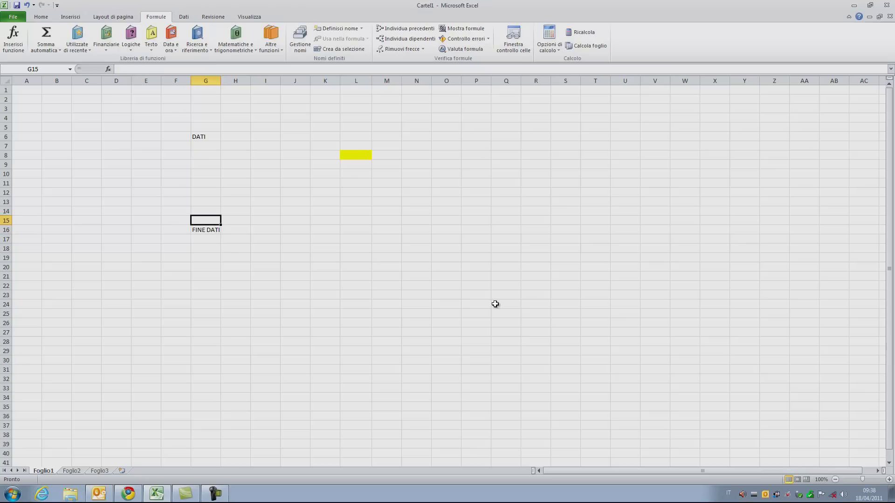
- Mark out the data range G7 to G15 and select result cell L8
click(359, 158)
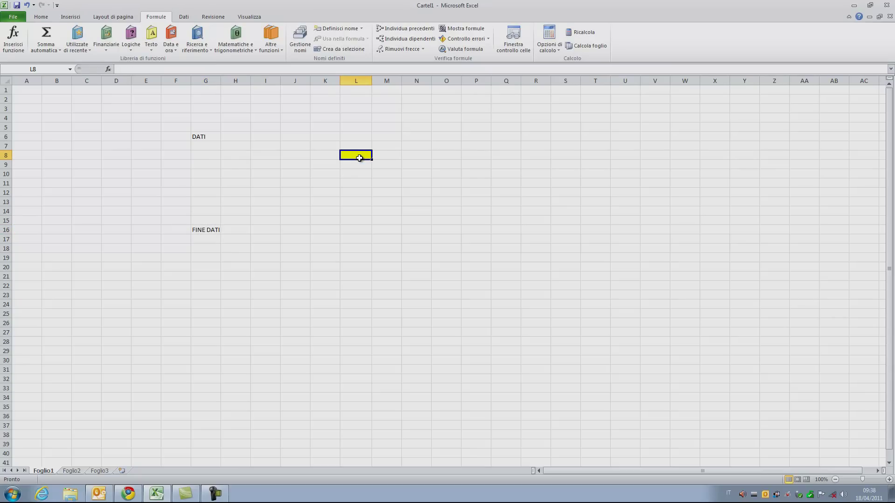
click(202, 146)
click(211, 218)
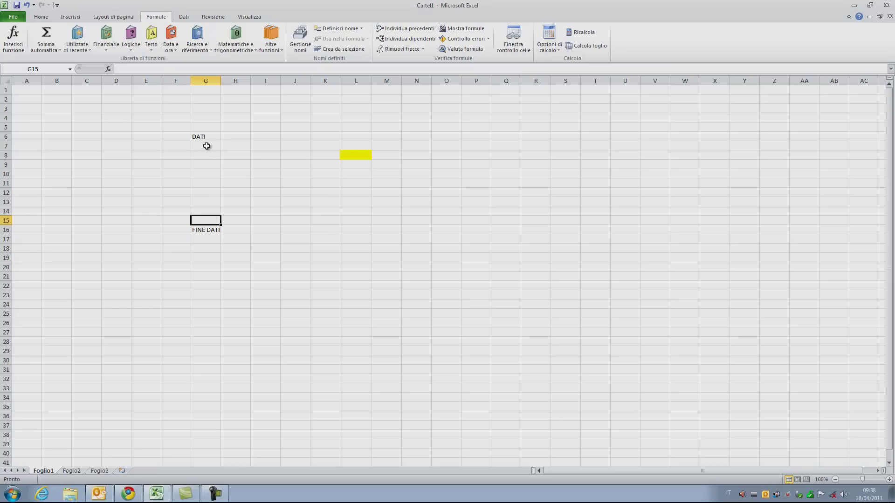
click(359, 155)
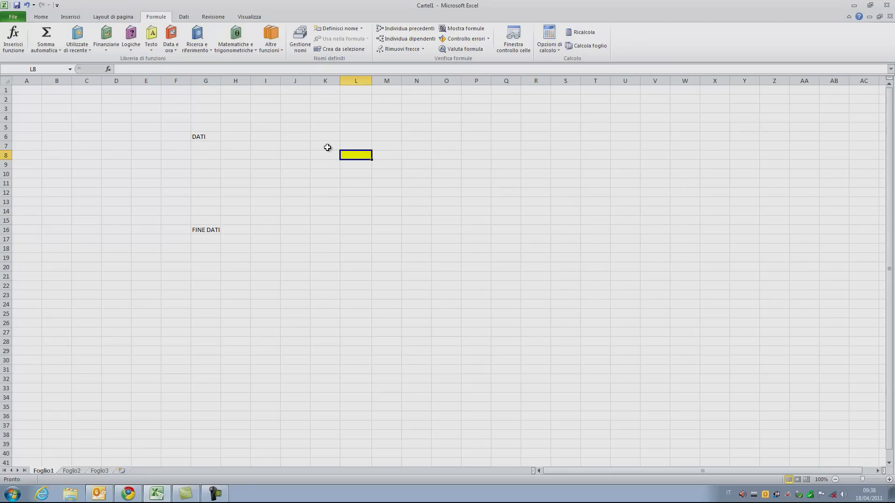
click(73, 19)
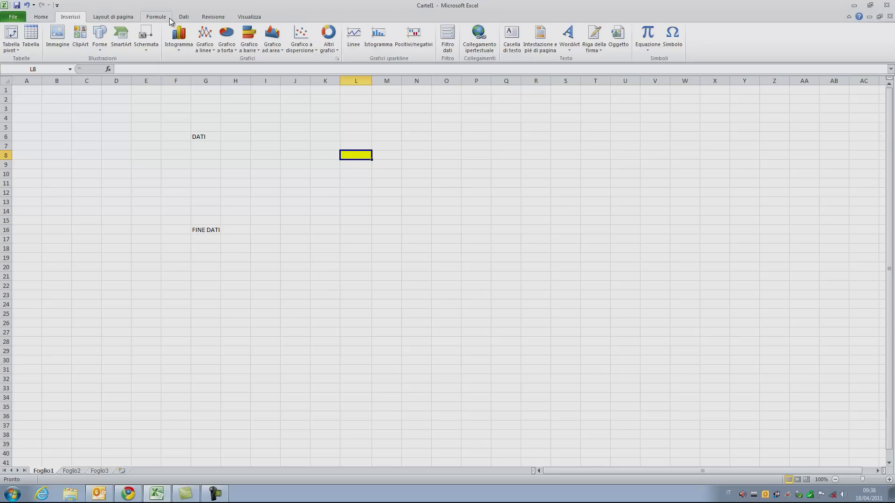
- Insert the SOMMA function into L8 through Formule's Inserisci funzione dialog
click(169, 18)
click(14, 40)
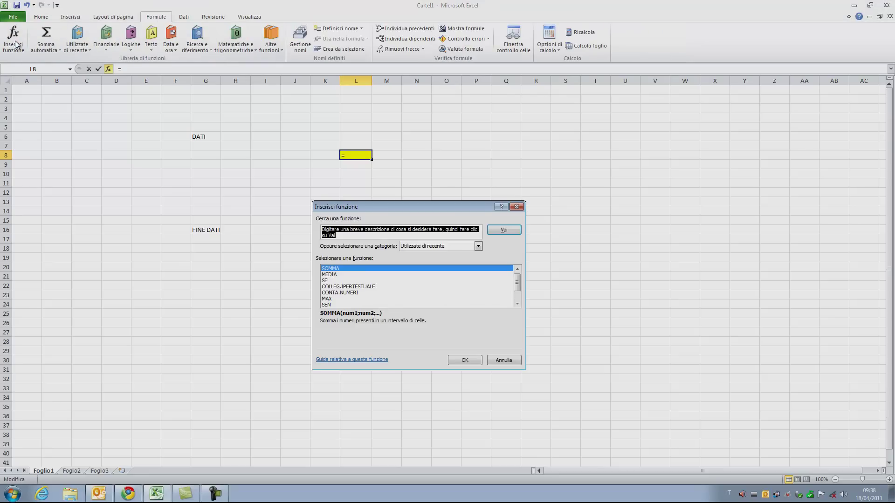
mouse_move(518, 286)
mouse_down()
mouse_move(518, 303)
mouse_move(521, 275)
mouse_move(523, 301)
mouse_move(522, 278)
mouse_move(481, 299)
mouse_move(485, 258)
mouse_up()
click(478, 246)
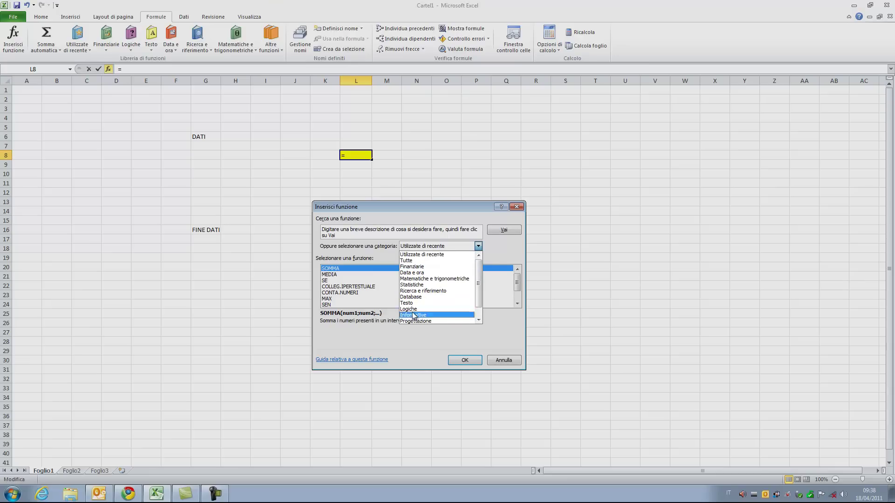
click(480, 245)
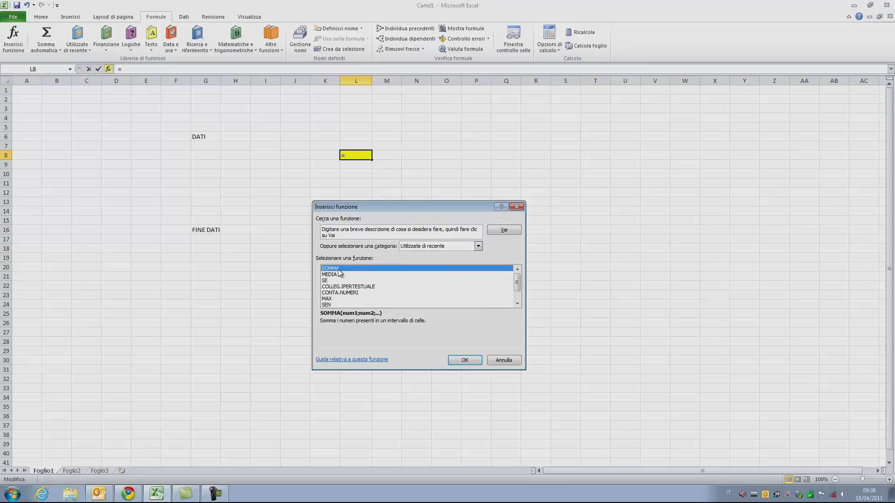
click(465, 360)
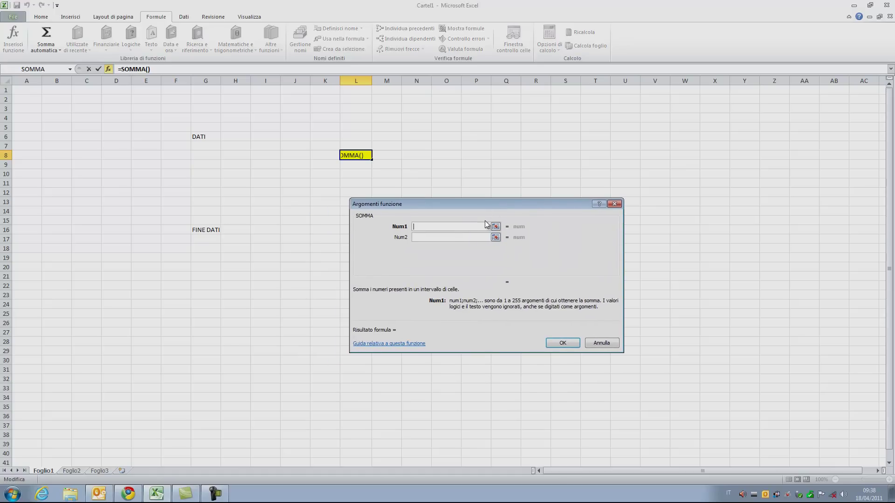
- Set SOMMA's Num1 argument to G7:G15 and confirm, giving =SOMMA(G7:G15) in L8
drag(439, 200, 411, 181)
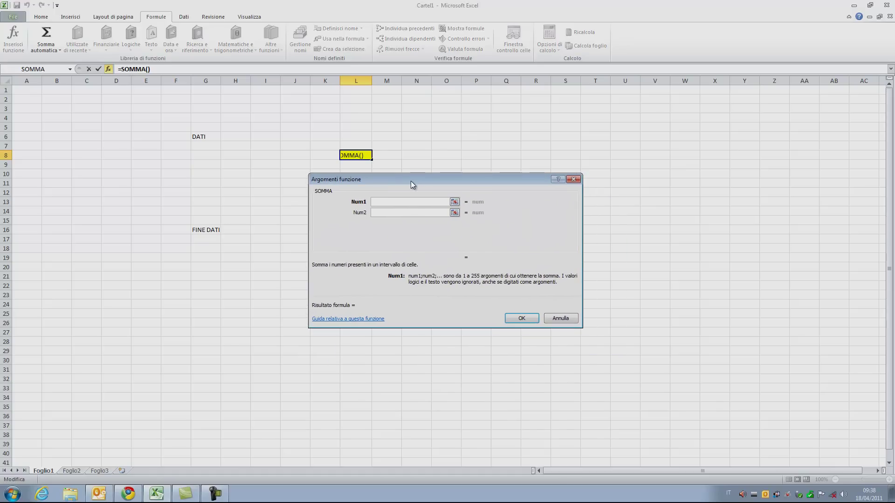
click(210, 146)
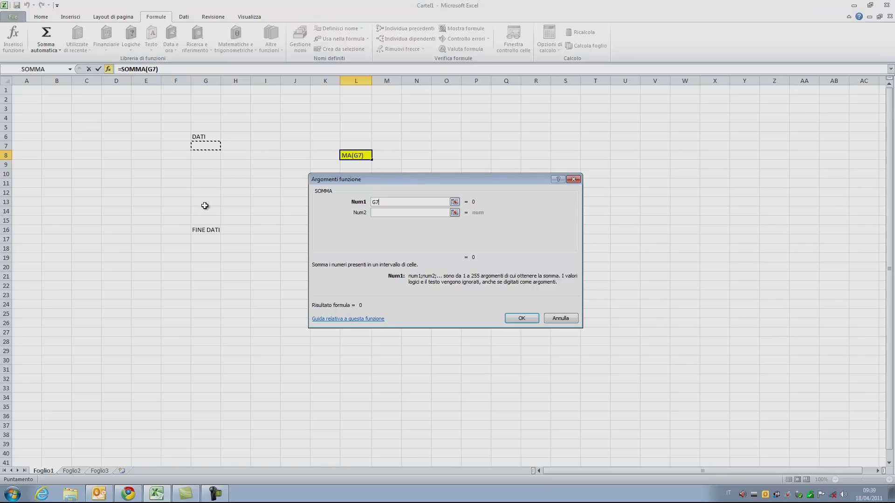
shift+click(207, 221)
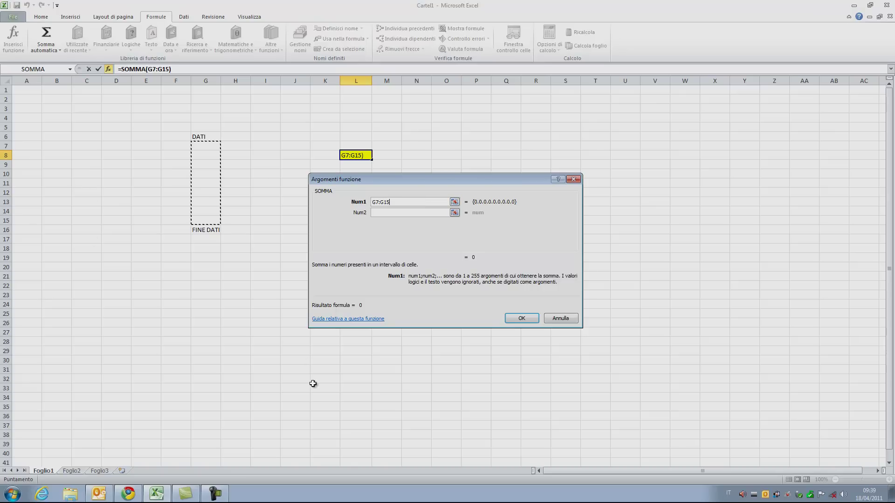
click(381, 213)
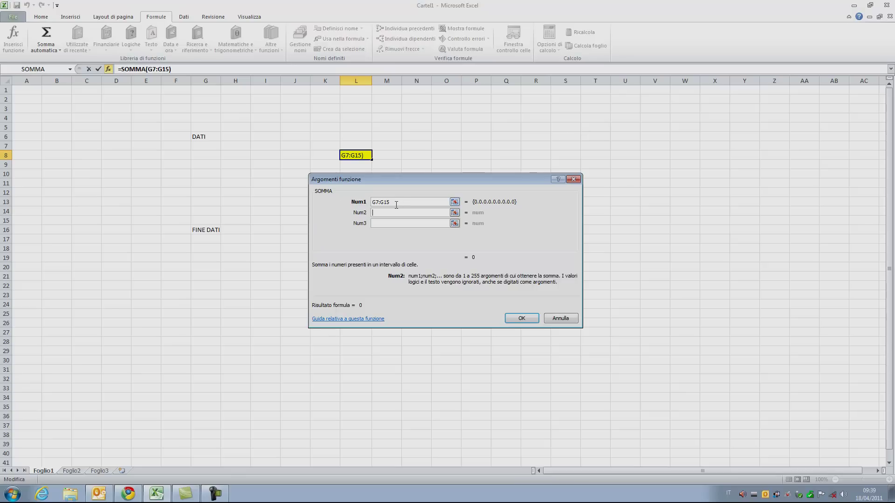
click(521, 319)
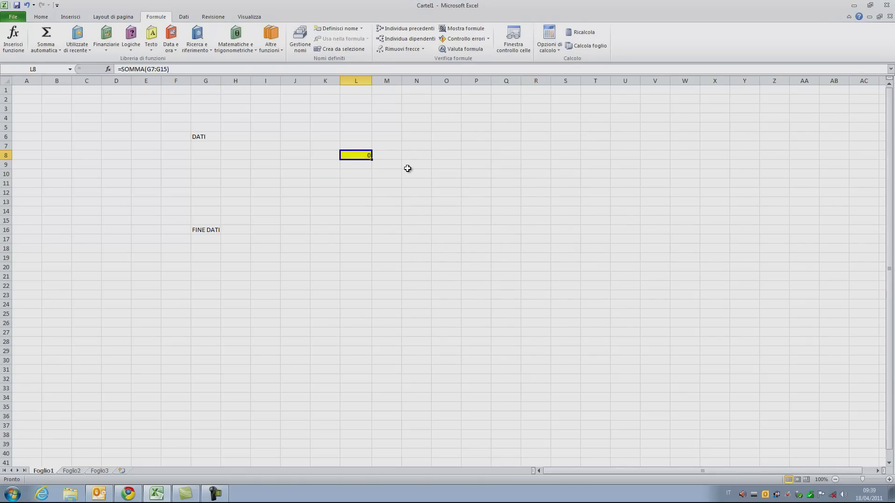
- Enter the value 1 in each cell from G7 down to G15
click(382, 229)
click(203, 150)
text(1)
key(Return)
text(1)
key(Return)
text(1)
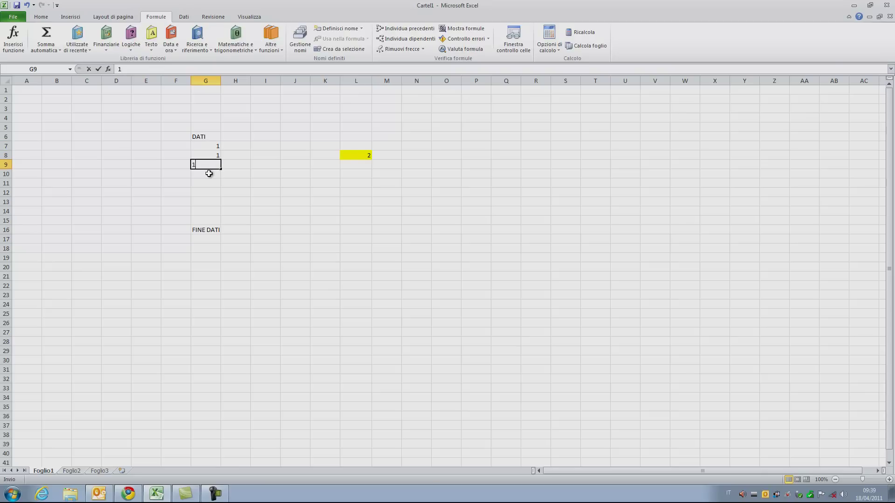
key(Return)
text(1 1 1 1)
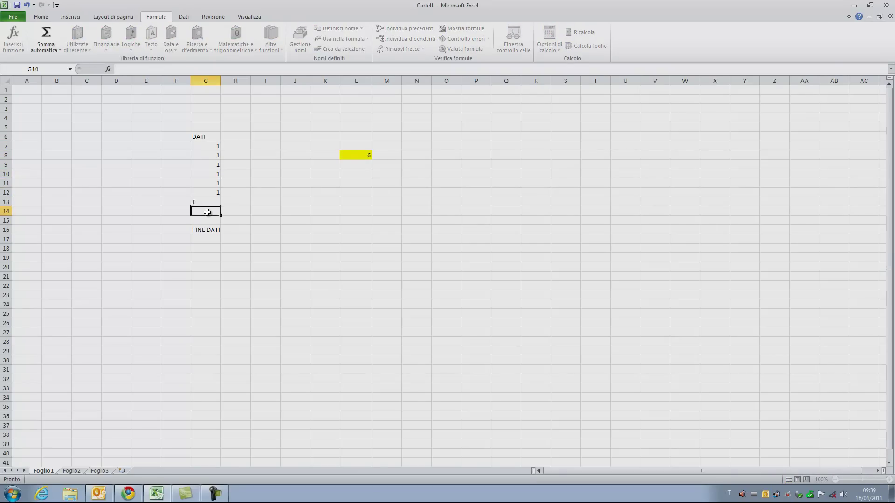
key(Return)
text(1)
key(Return)
text(1)
key(Return)
- Review G7 and L8's =SOMMA(G7:G15) formula, now totalling 9
click(217, 258)
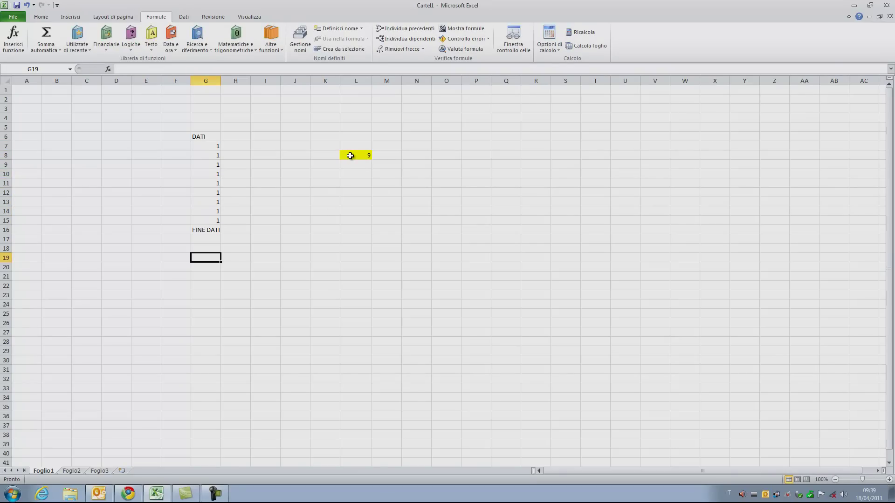
click(203, 145)
click(359, 156)
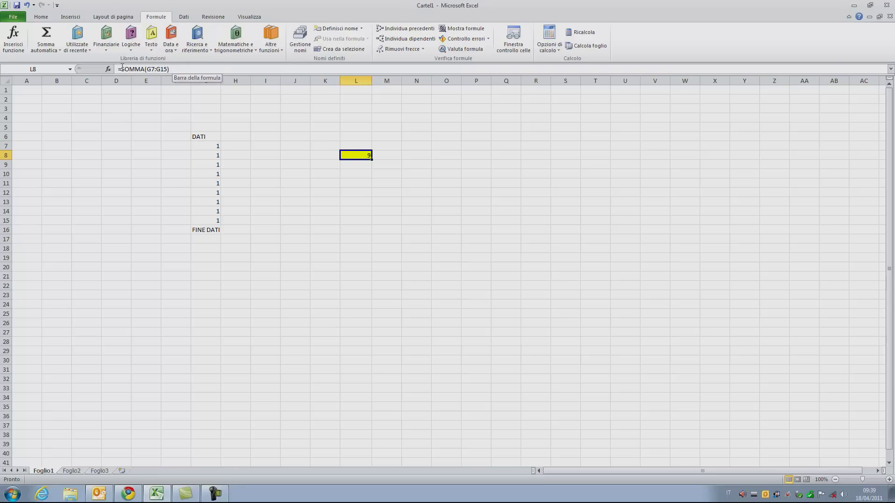
click(181, 69)
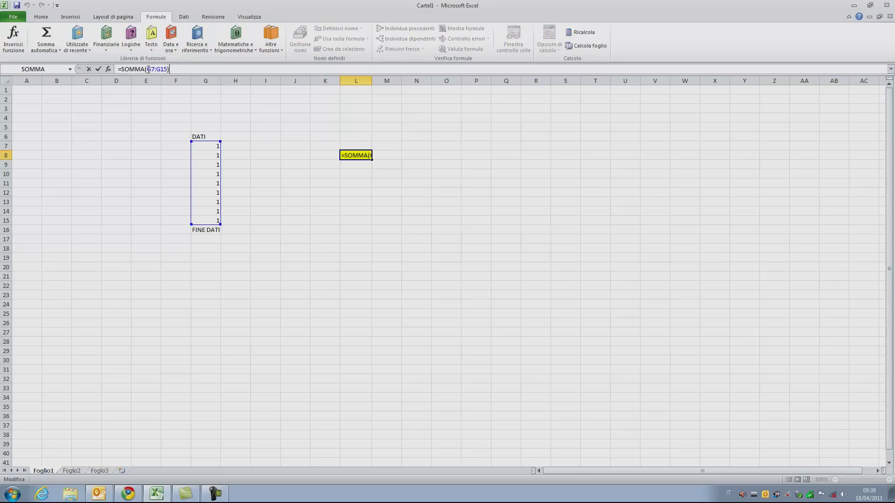
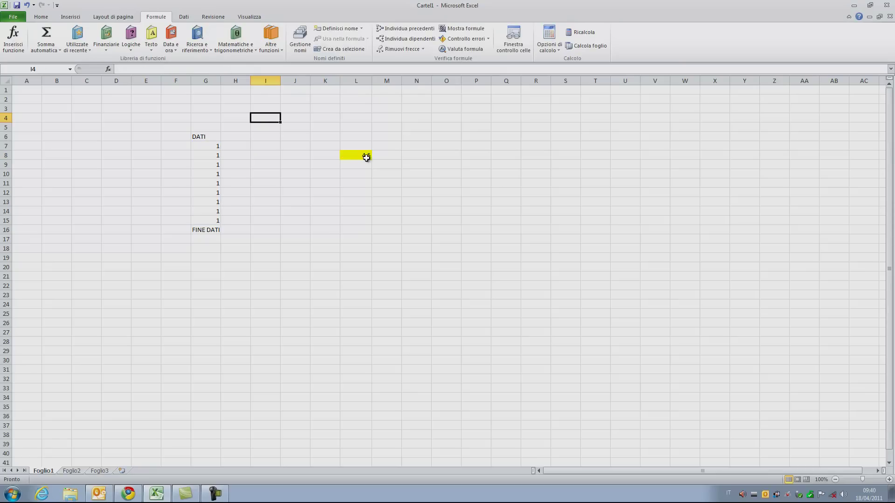
- Change L8's formula from =SOMMA(G7:G15)/2 to =SOMMA(G7:G15) so it displays 9
click(366, 158)
click(195, 68)
key(BackSpace)
key(BackSpace)
click(297, 165)
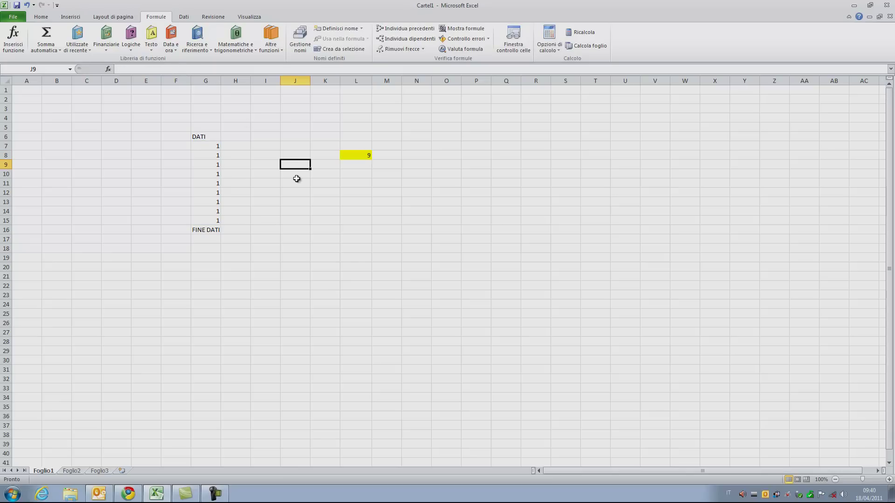
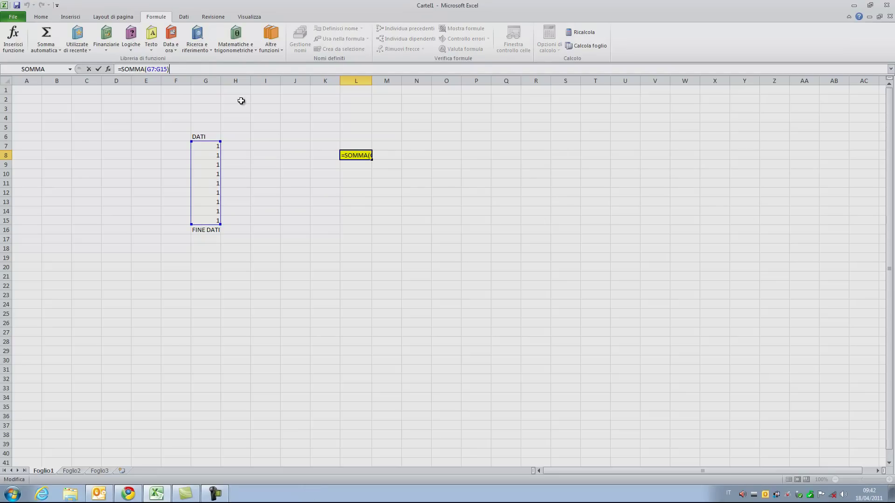
- Multiply the SOMMA(G7:G15) total in L8 by 2, then add 18 so L8 shows 36
text(*2)
click(379, 185)
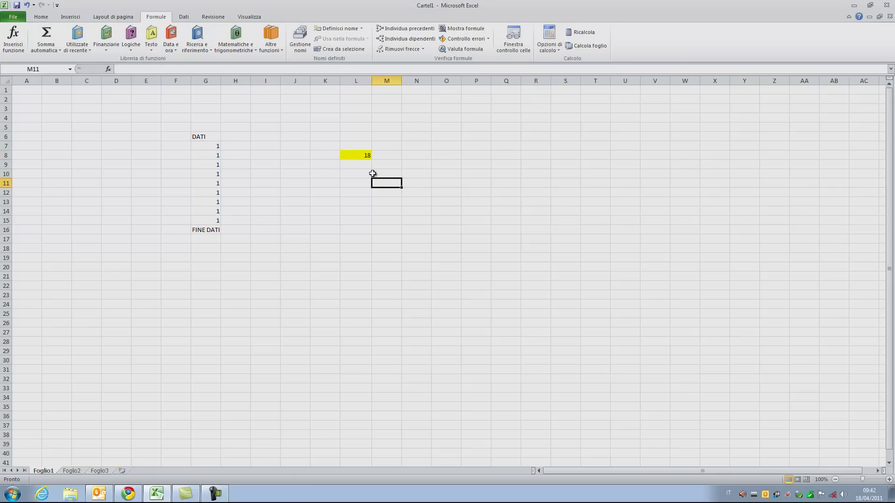
click(363, 155)
click(192, 69)
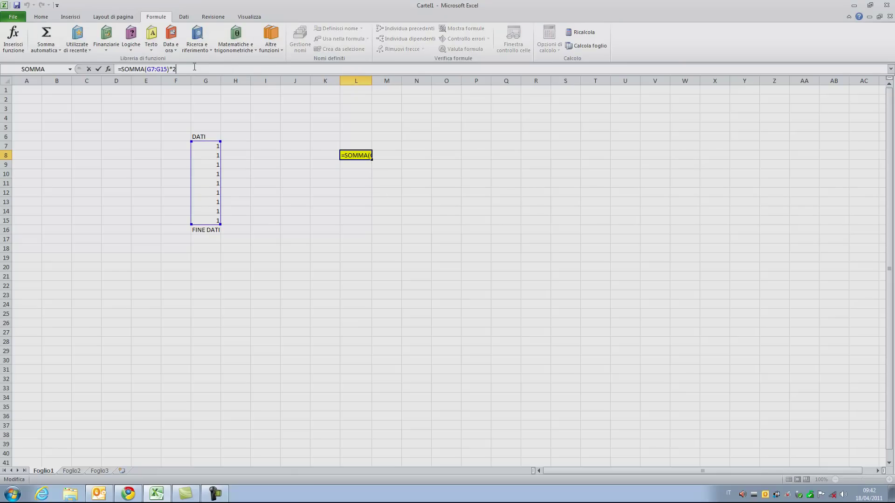
text(+18)
click(346, 202)
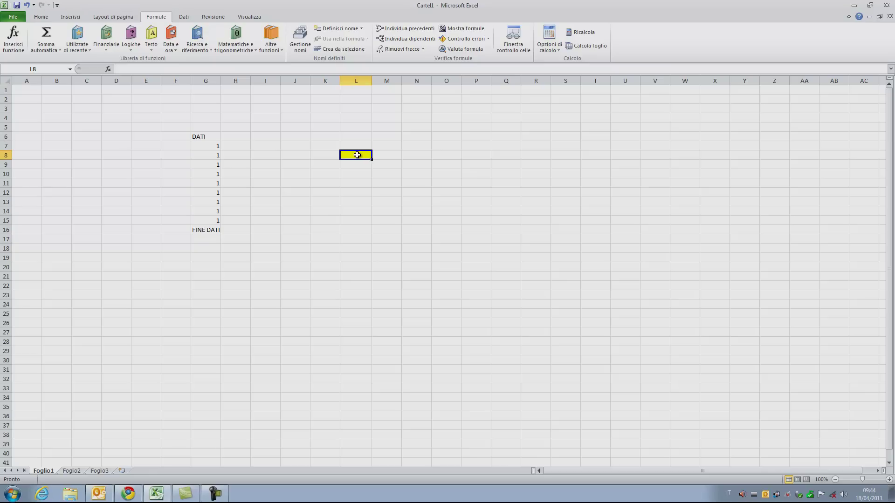
- Choose the SE function for L8 in the Insert Function dialog
click(19, 47)
click(375, 242)
click(512, 332)
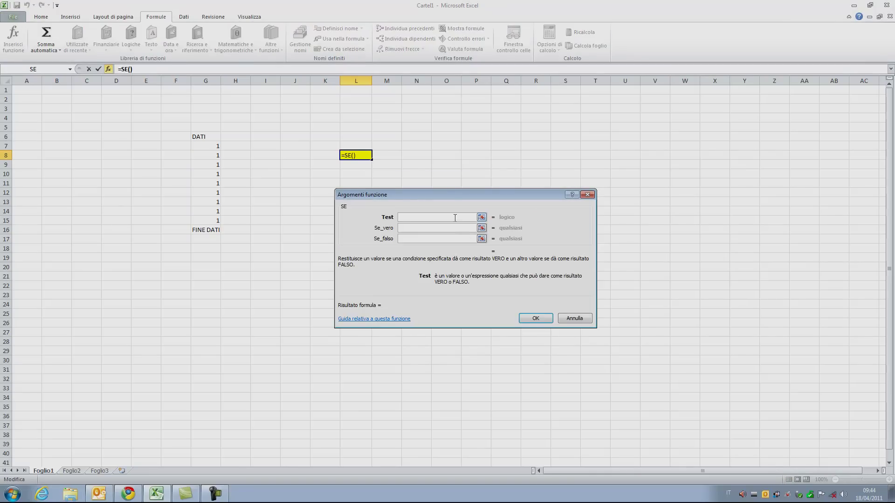
drag(448, 195, 507, 228)
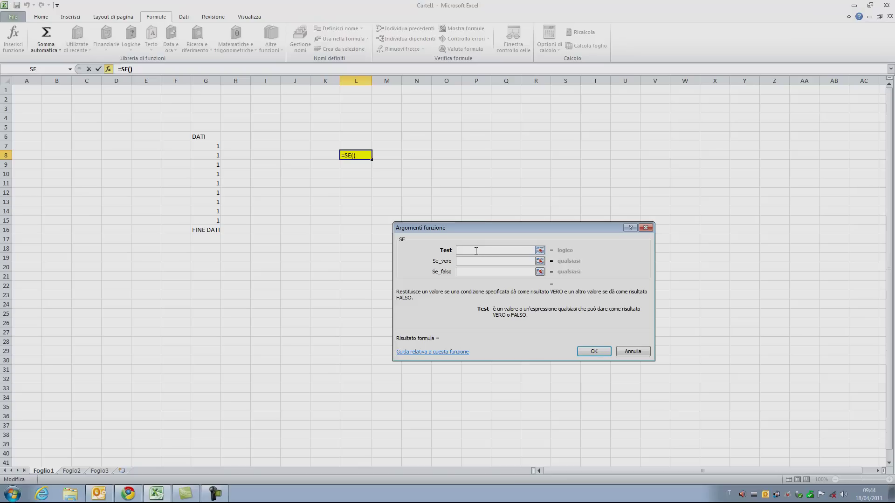
- Fill the SE arguments: test G7, value if true 100, value if false 0
click(209, 145)
click(487, 262)
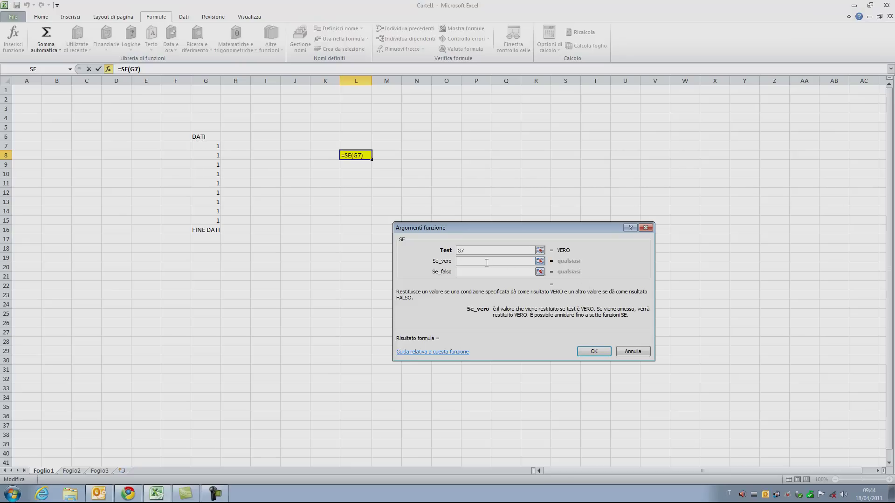
text(100)
click(468, 272)
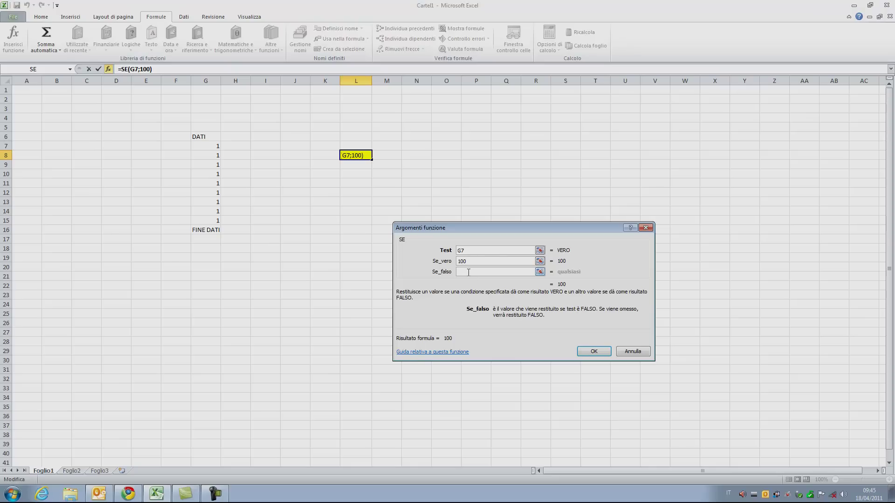
text(0)
- Confirm =SE(G7;100;0) in L8 and try G7 values 2, 3 and 4
click(591, 352)
click(212, 146)
text(2)
key(Return)
click(212, 146)
text(3)
key(Return)
click(212, 146)
text(4)
key(Return)
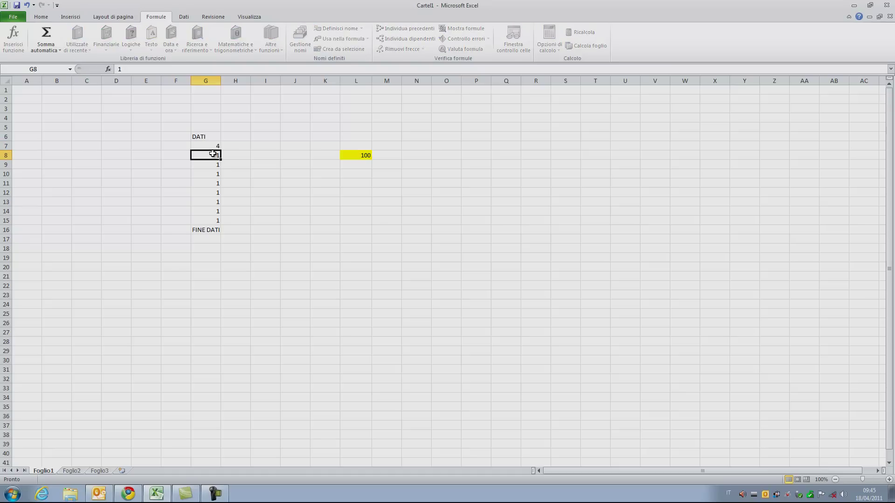
- Set G7 to 0, clear it, then enter 1, checking L8 each time
click(214, 147)
text(0)
key(Return)
click(284, 170)
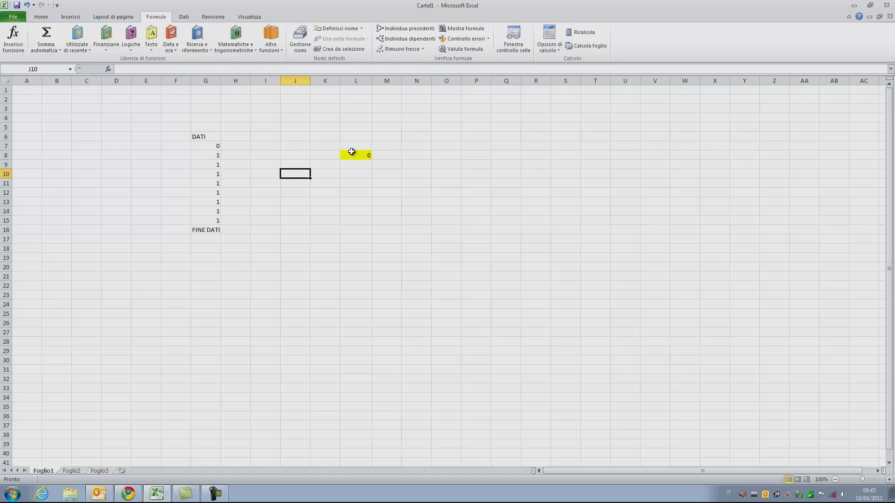
click(217, 146)
key(Delete)
click(238, 164)
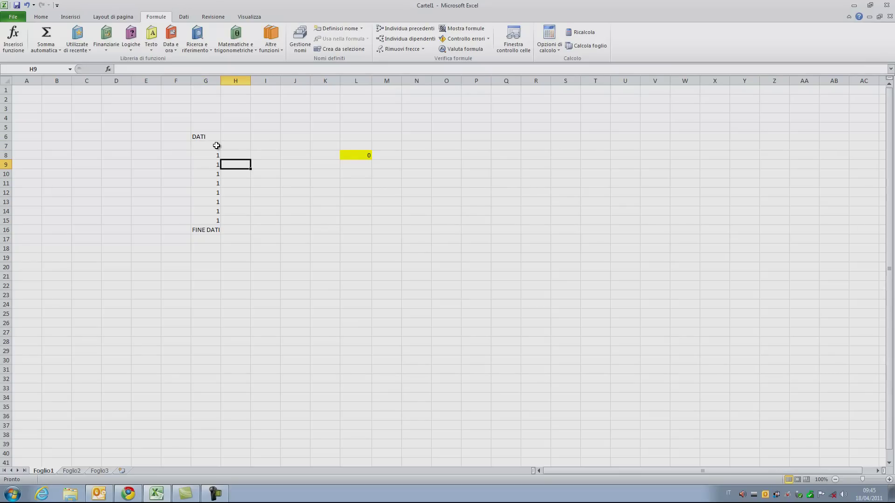
click(217, 146)
text(1)
click(231, 161)
click(214, 146)
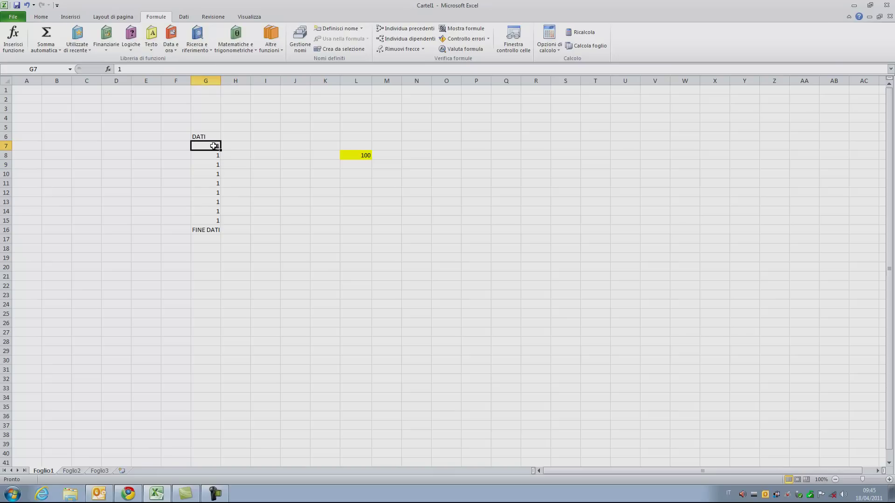
click(364, 155)
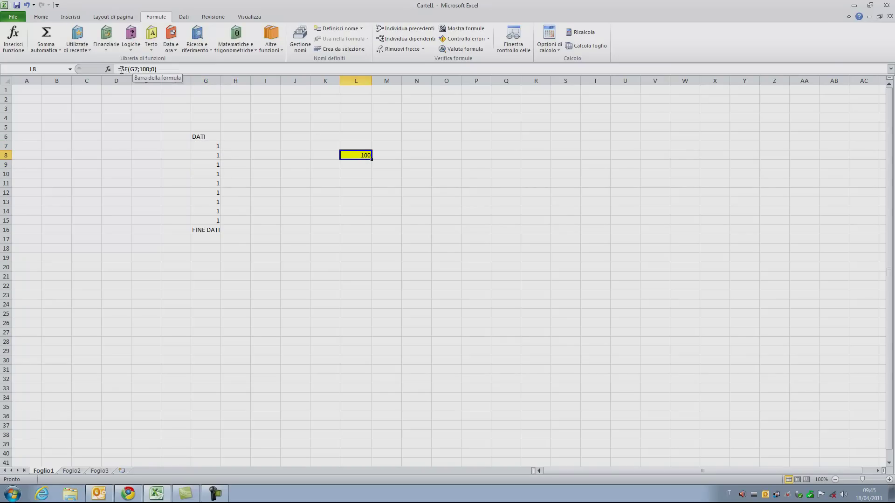
- Change L8's test to an equality so it reads =SE(G7=100;100;0)
click(137, 70)
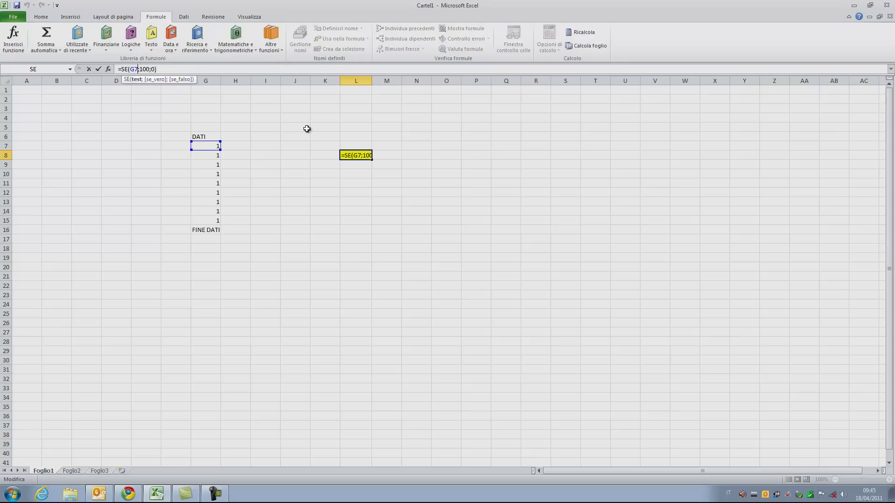
text(=)
text(100)
click(272, 163)
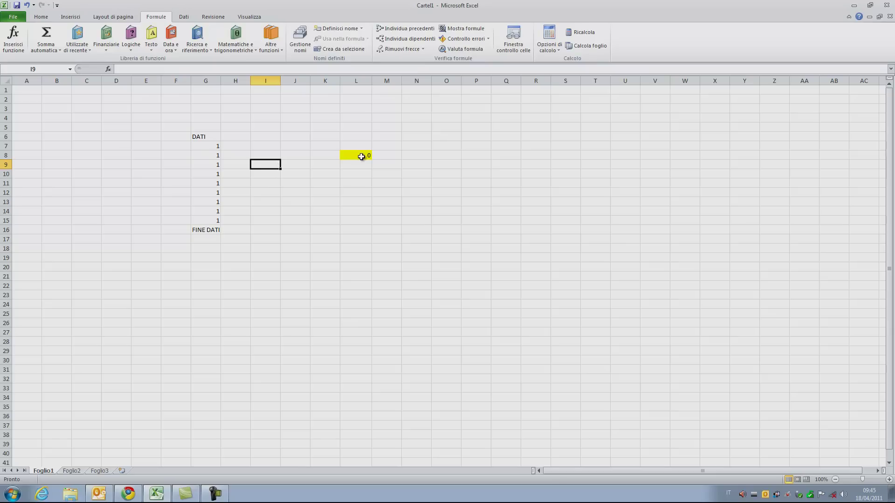
click(207, 146)
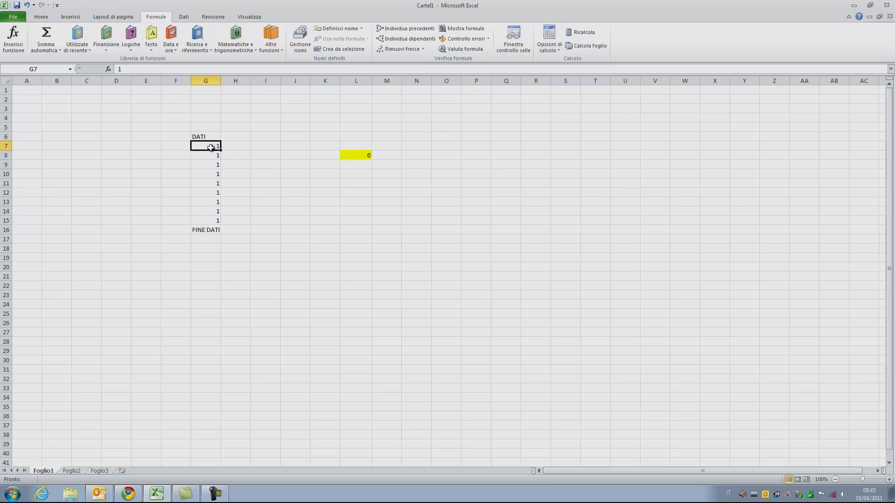
- Try 3 and 12 in G7, then enter 100 so L8 returns 100
key(Down)
key(Right)
key(Right)
key(shift+Left)
click(212, 146)
text(3)
key(Return)
click(212, 147)
text(12)
key(Return)
click(208, 146)
text(100)
click(263, 153)
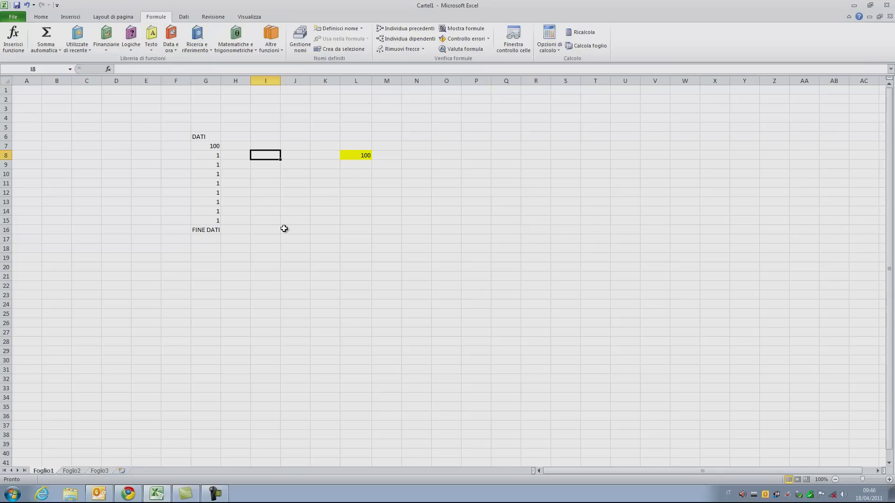
click(355, 156)
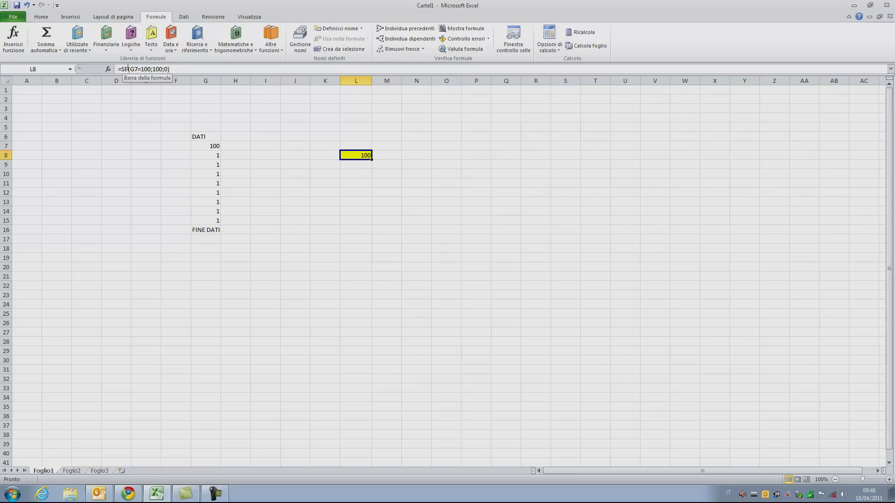
- Replace the equality with a greater-than test, giving =SE(G7>100;100;0) in L8
click(140, 69)
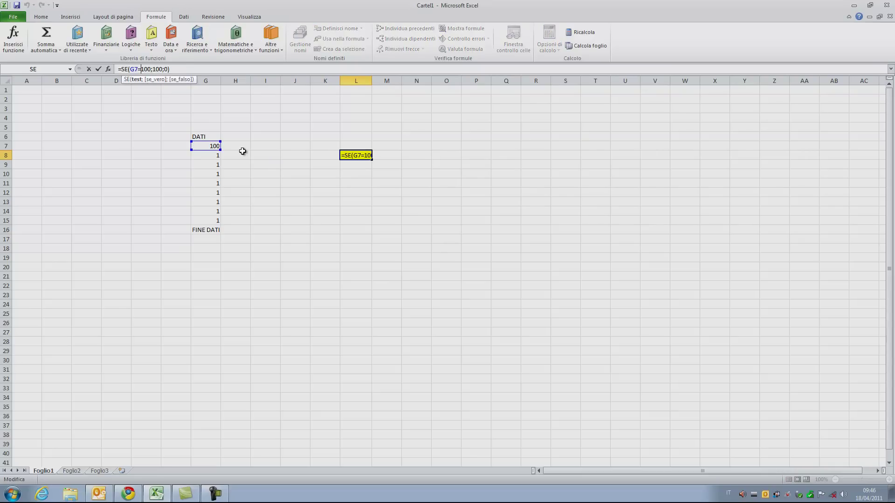
key(BackSpace)
text(<)
key(BackSpace)
text(>)
click(246, 154)
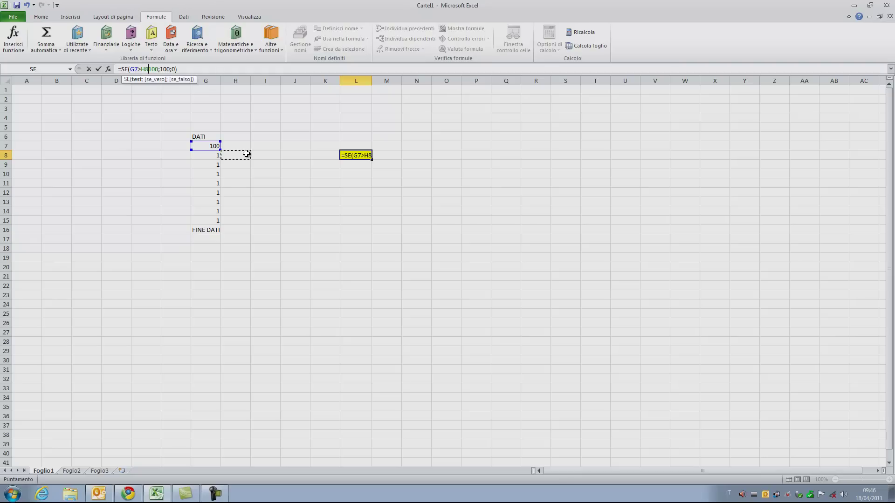
key(BackSpace)
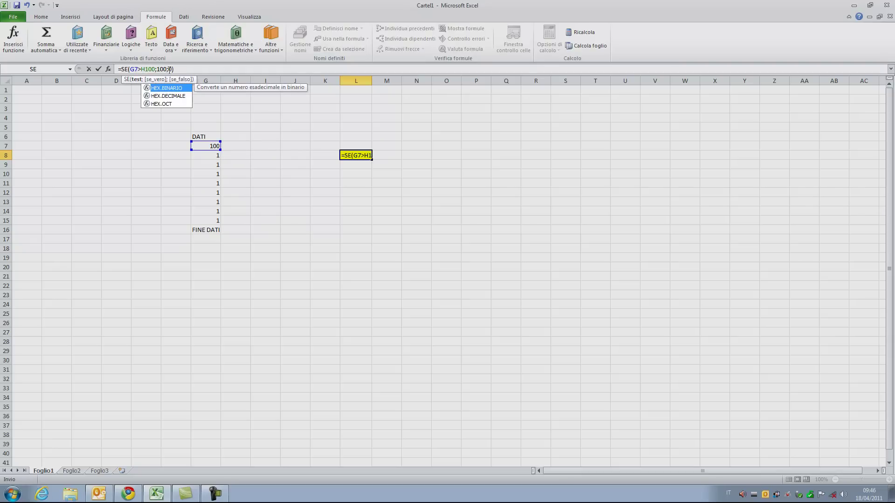
key(BackSpace)
key(Return)
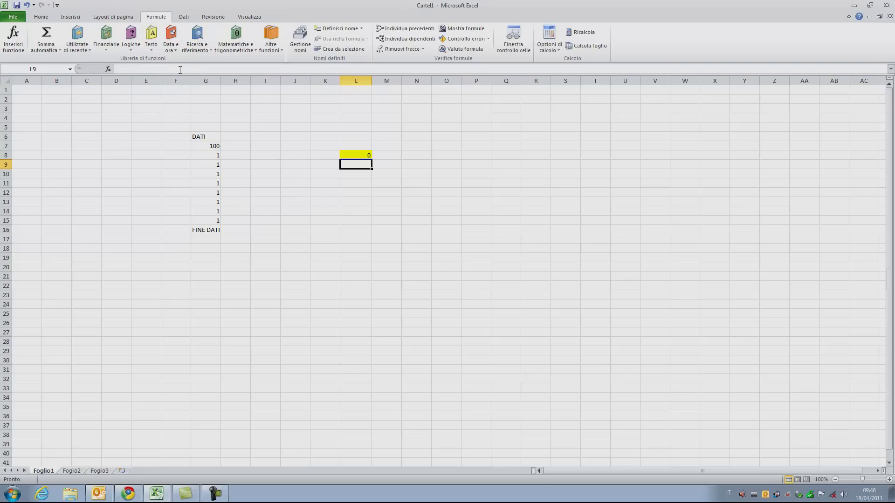
click(205, 145)
text(1)
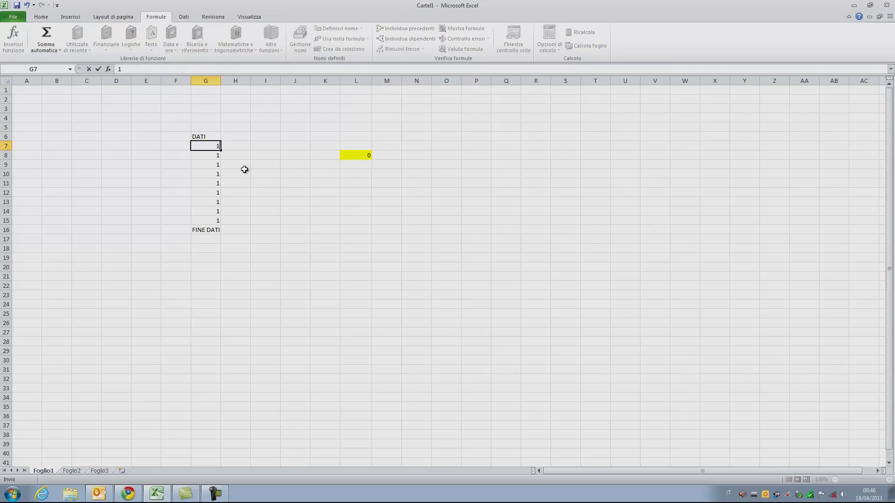
- Enter 110 in G7 and check that L8 returns 100
text(3)
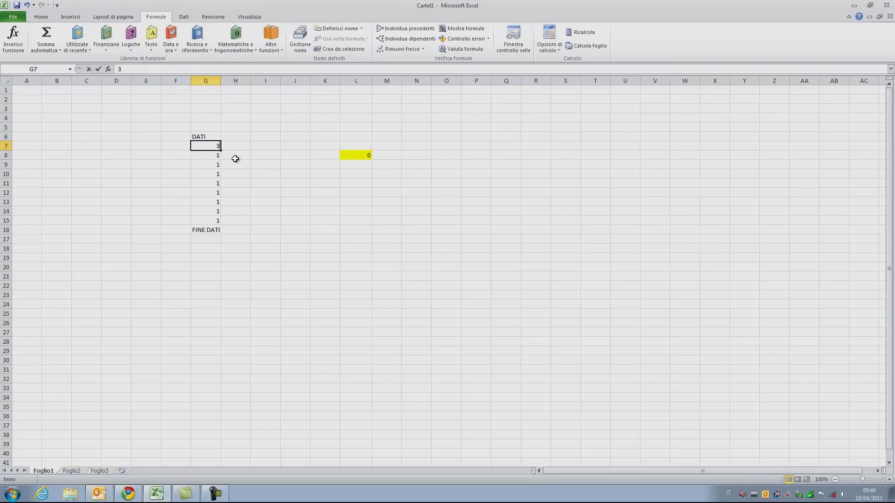
key(BackSpace)
text(10)
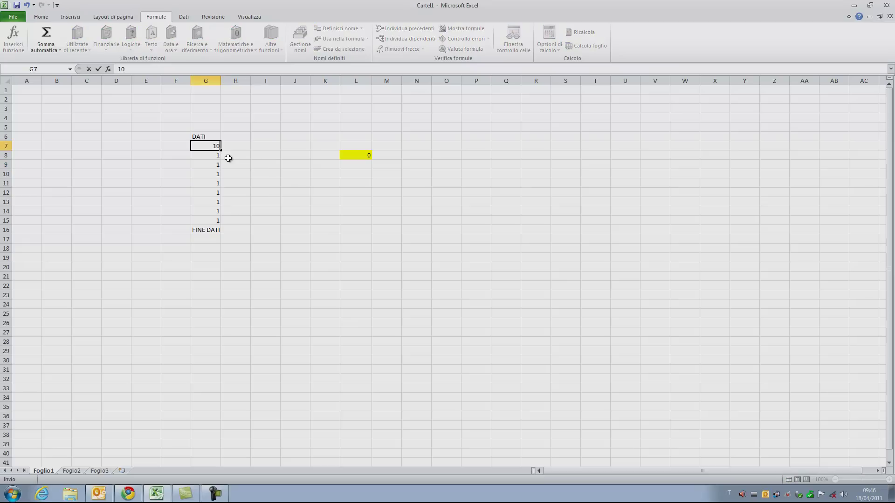
click(230, 155)
key(ctrl+z)
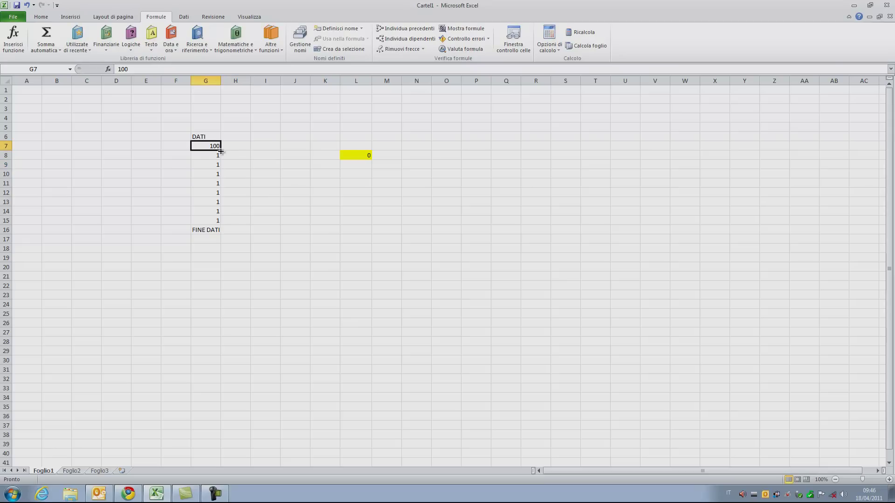
text(1)
key(ctrl+Return)
click(351, 154)
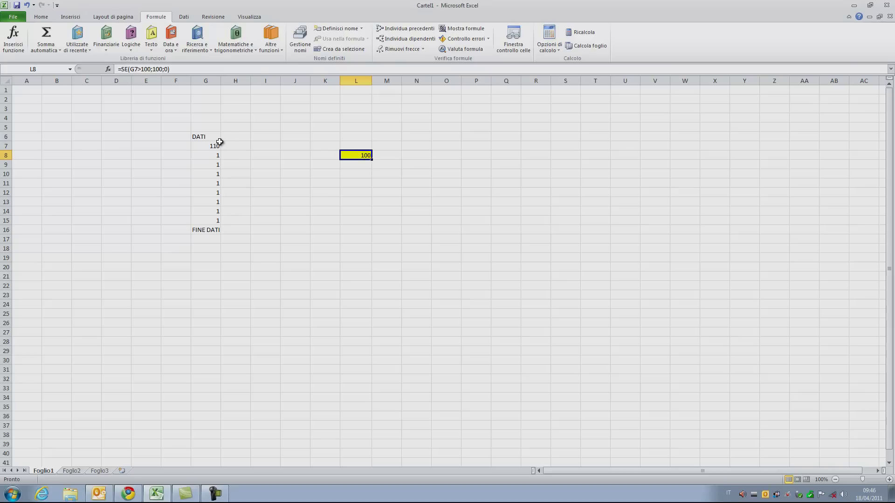
- Try 120 and 130 in G7, then 90, which drops L8 to 0
click(210, 145)
text(100)
key(ctrl+Return)
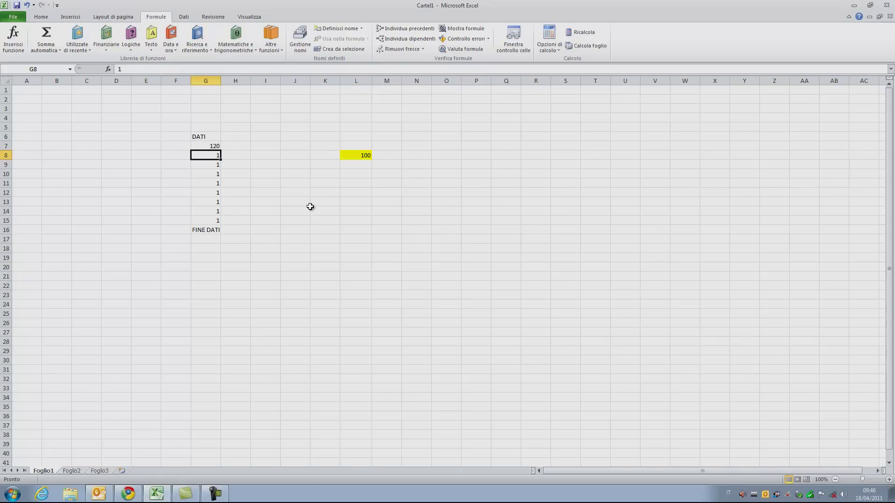
text(13)
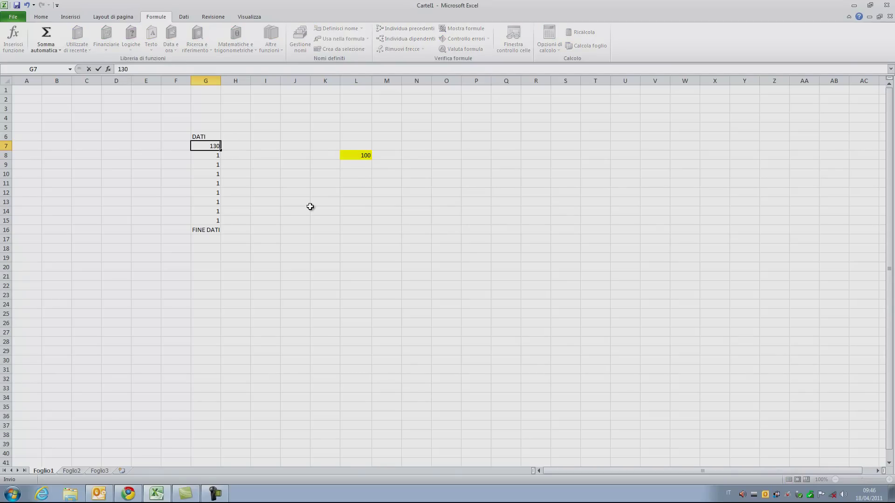
key(ctrl+Return)
text(90)
key(Return)
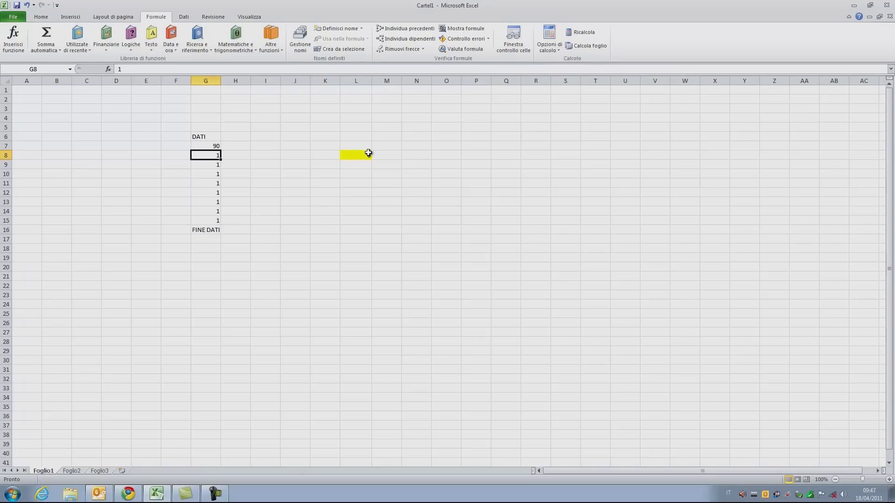
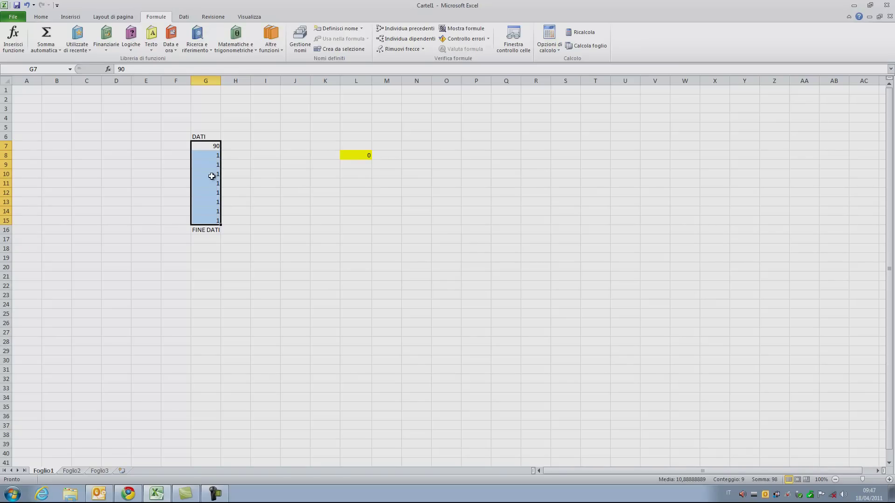
- Format the DATI values G7:G15 as euro currency with 2 decimals and red negatives
right_click(201, 157)
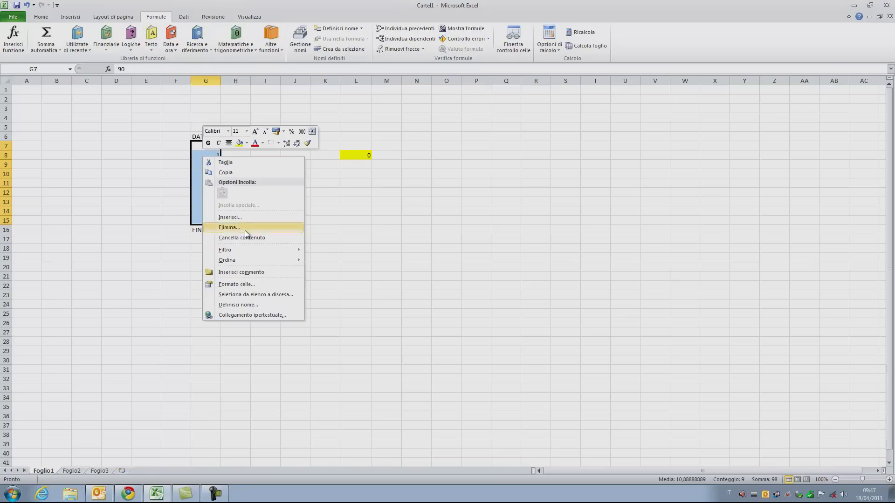
click(248, 284)
click(148, 222)
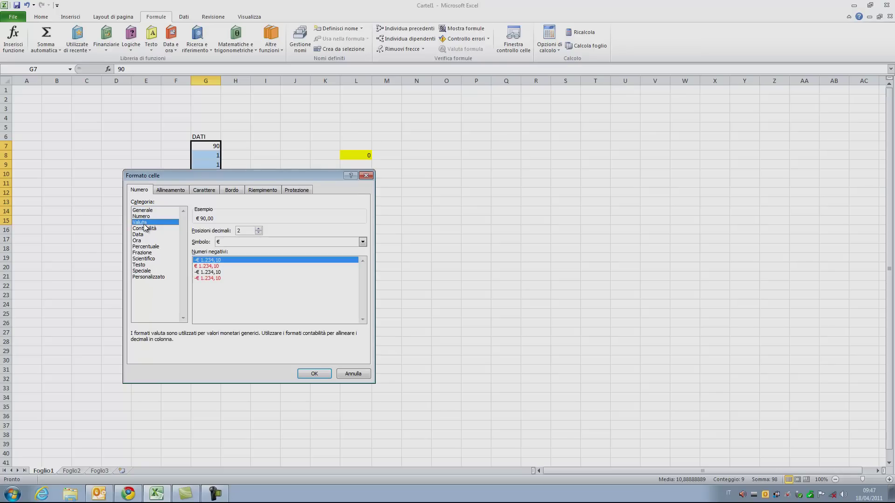
click(203, 267)
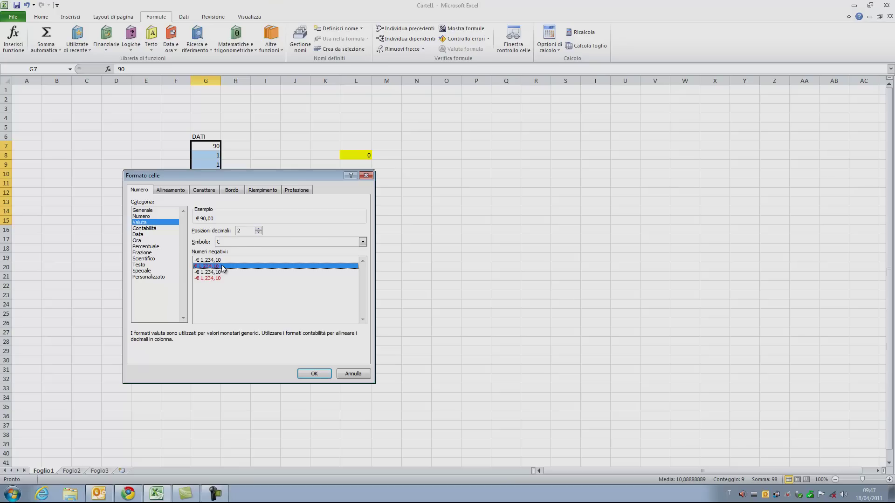
click(258, 229)
click(259, 229)
click(259, 229)
click(259, 233)
click(259, 233)
click(260, 233)
click(314, 374)
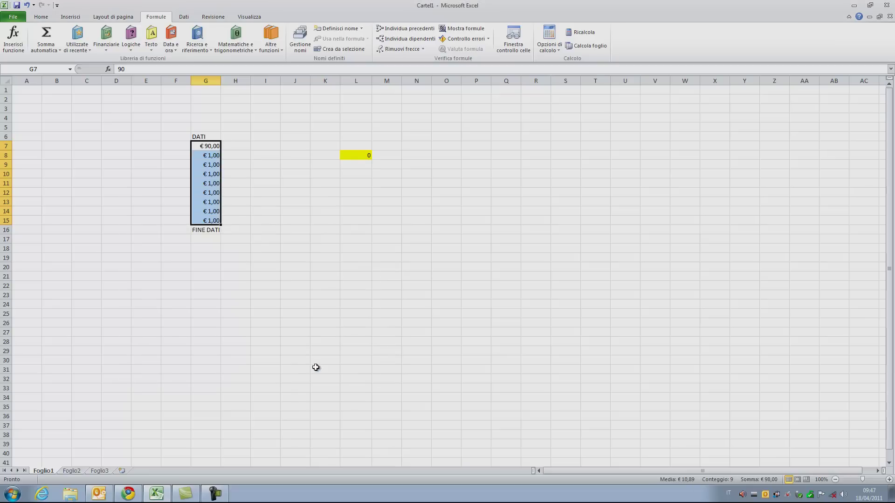
click(295, 314)
click(209, 148)
click(211, 156)
click(212, 174)
click(212, 164)
- Apply the same euro currency format with red negatives to result cell L8
right_click(361, 157)
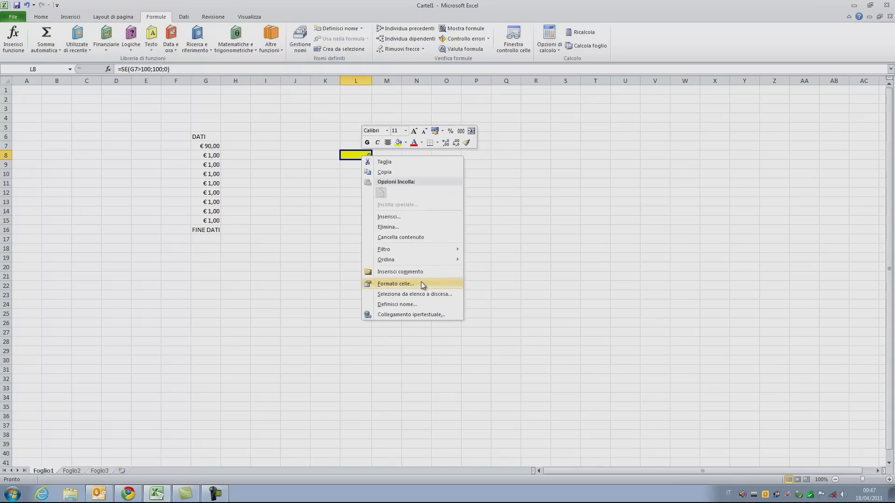
click(421, 283)
click(322, 223)
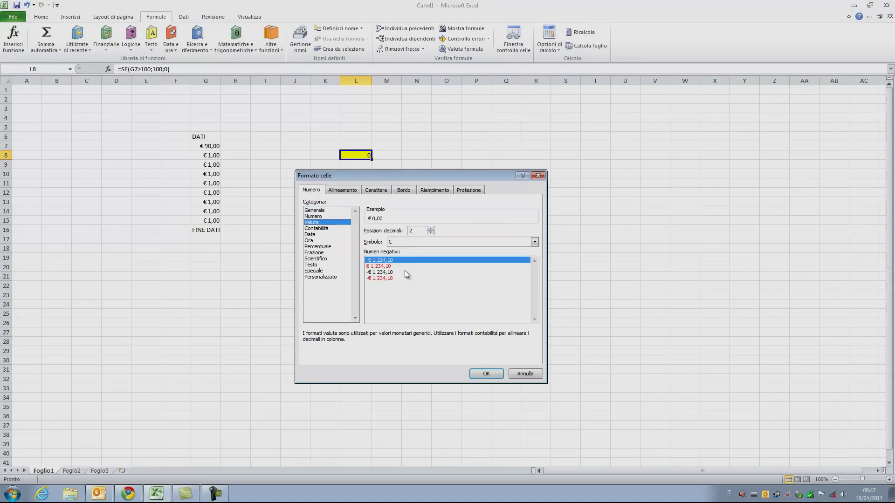
click(385, 266)
click(485, 374)
click(445, 267)
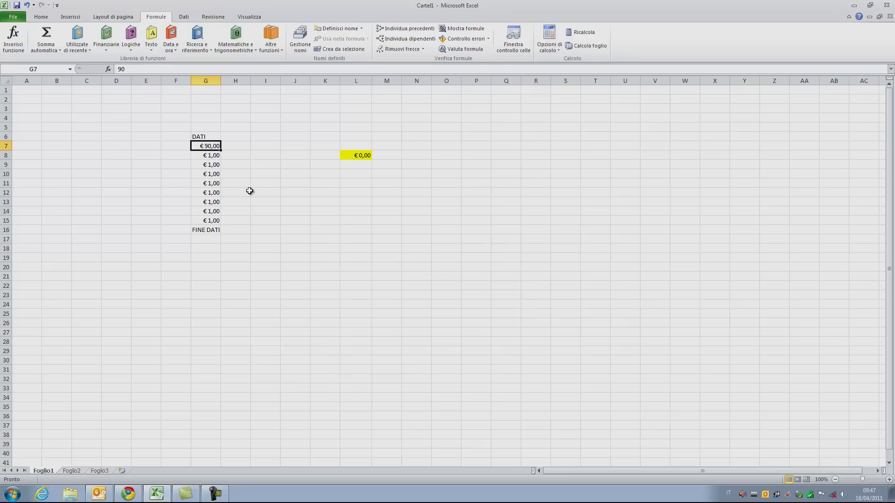
- Change the G7 value to 150
text(130)
key(Return)
text(150)
key(Return)
key(Up)
key(Down)
key(Right)
key(Right)
key(Right)
key(Right)
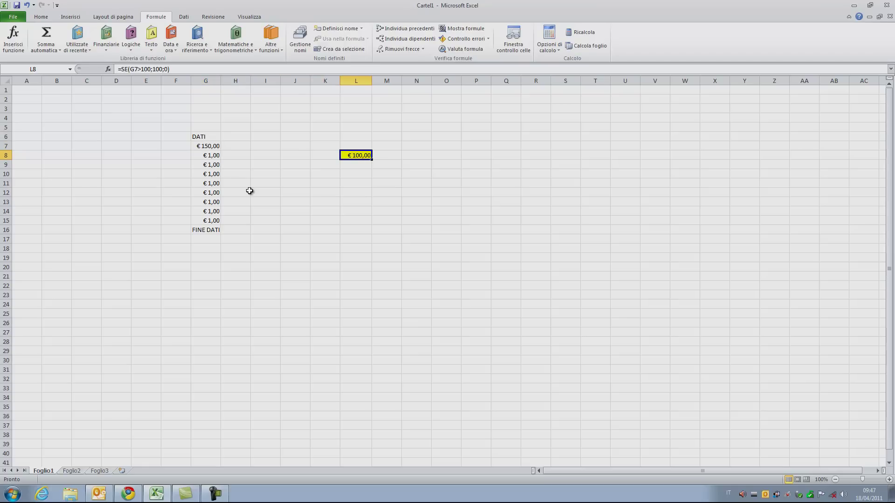
- Replace L8's formula with =MEDIA(G7:G15), giving € 17,56
key(Delete)
click(358, 183)
click(357, 154)
click(14, 42)
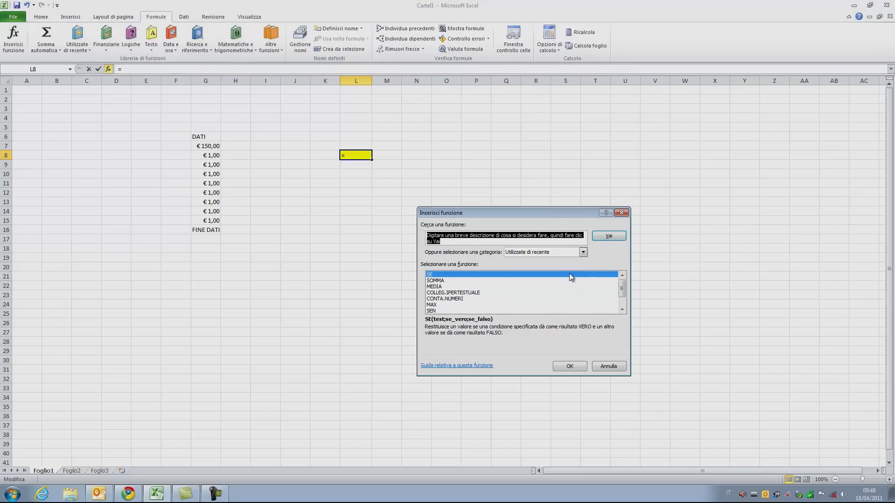
click(443, 287)
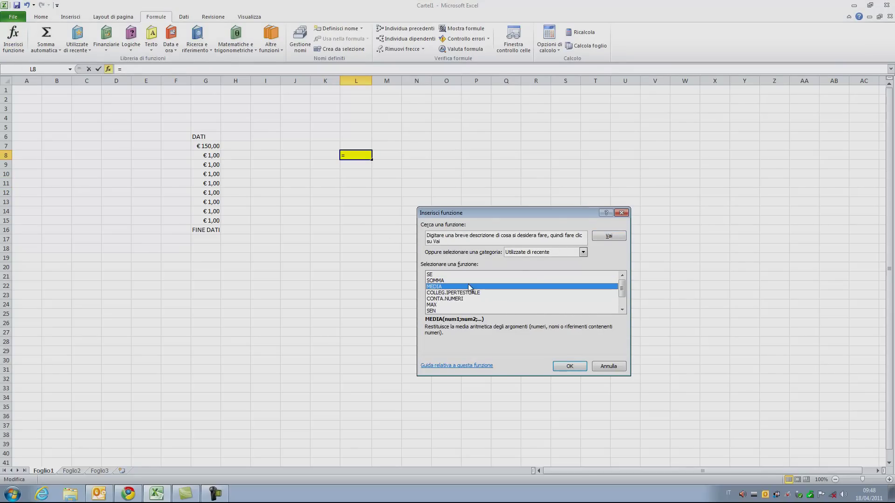
click(570, 366)
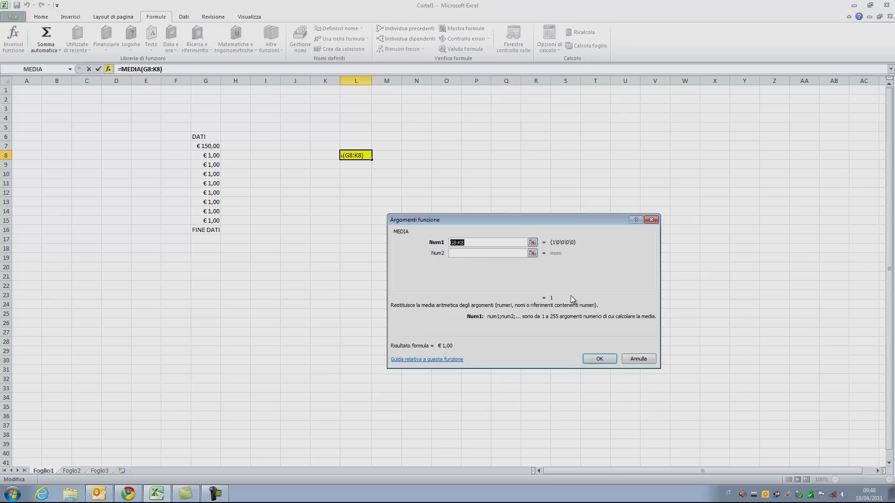
drag(511, 220, 520, 177)
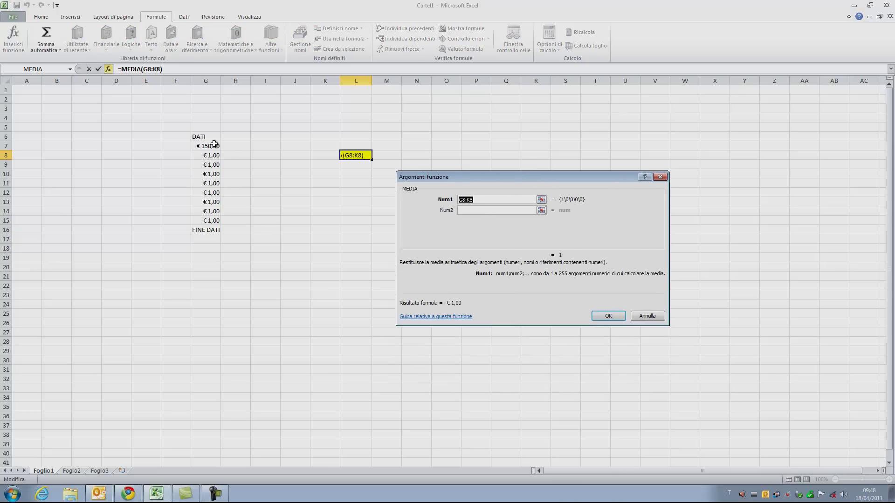
drag(211, 146, 214, 220)
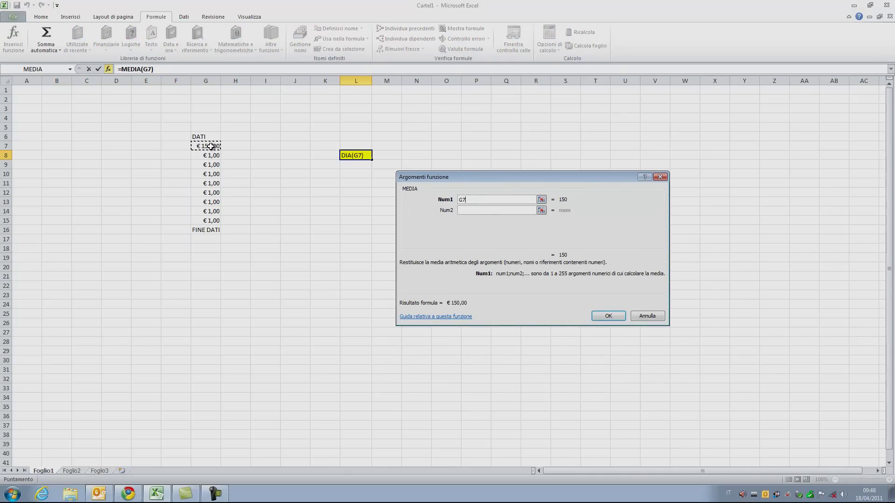
click(608, 316)
click(475, 221)
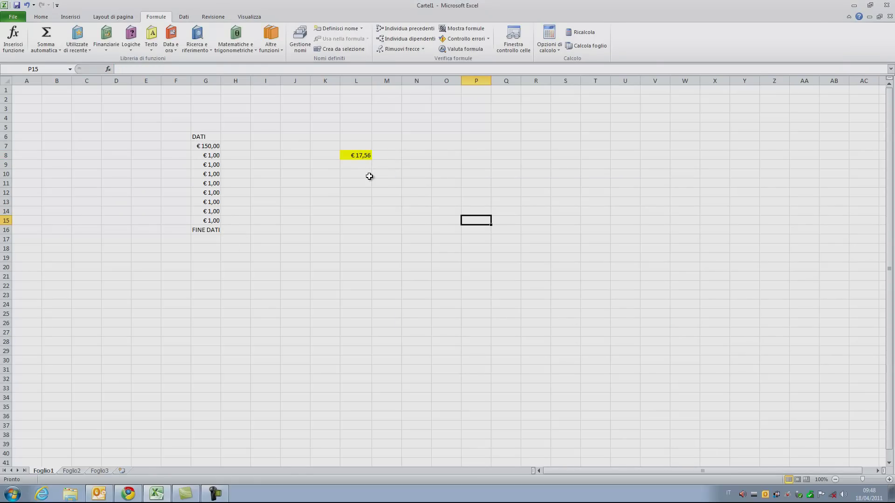
click(338, 182)
click(355, 155)
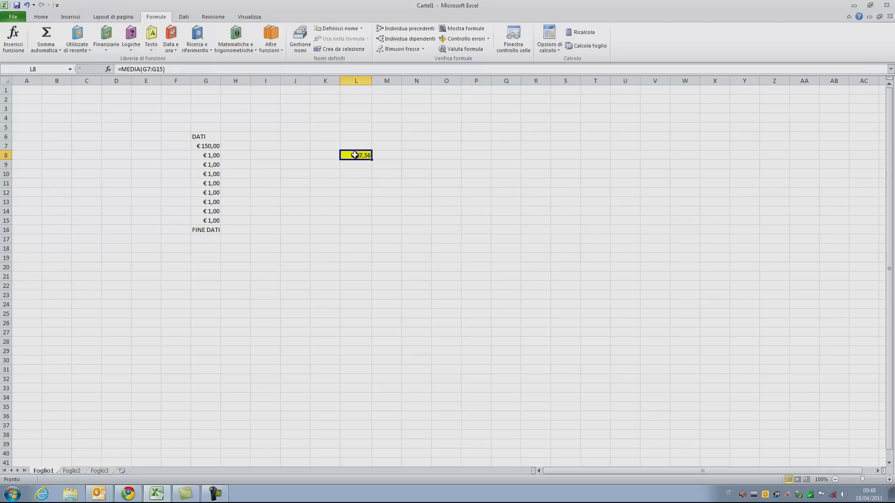
- For L8, pick SOMMA.SE from the Inserisci funzione list
click(208, 139)
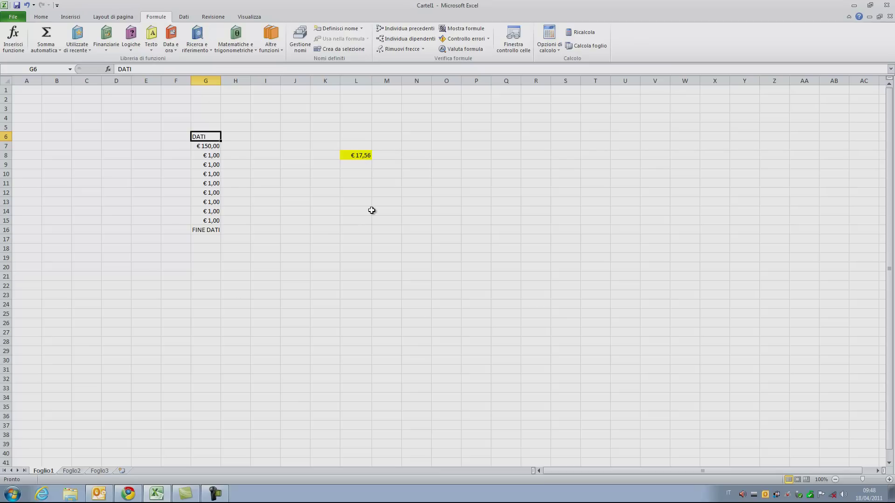
click(366, 156)
click(18, 45)
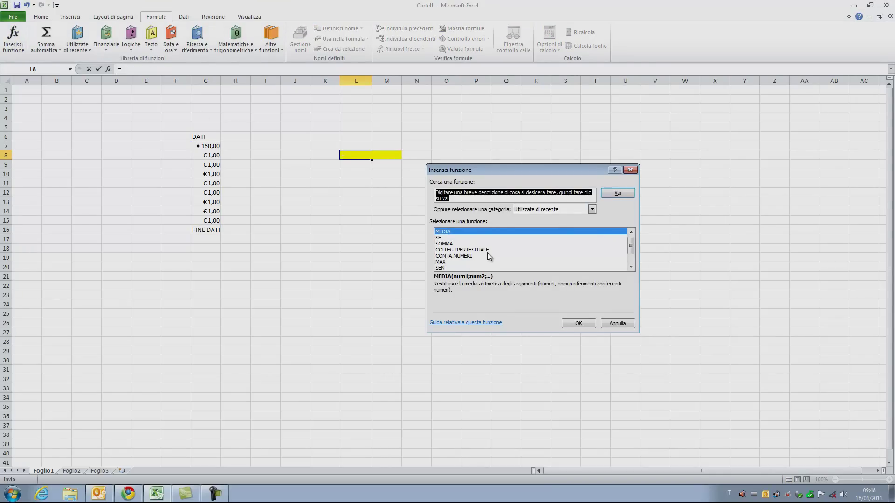
scroll(488, 255, down, 1)
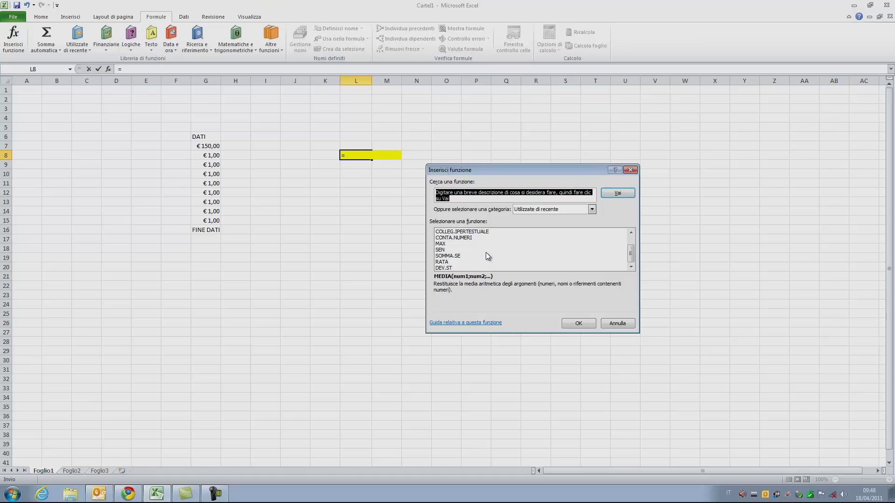
click(454, 256)
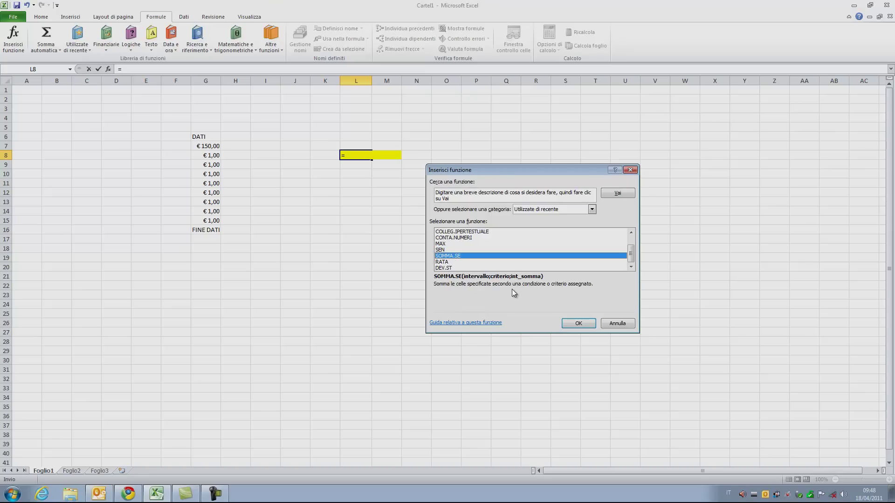
- Enter =SOMMA.SE(G7:G15;150) in L8 with range G7:G15 and criterion 150
click(579, 323)
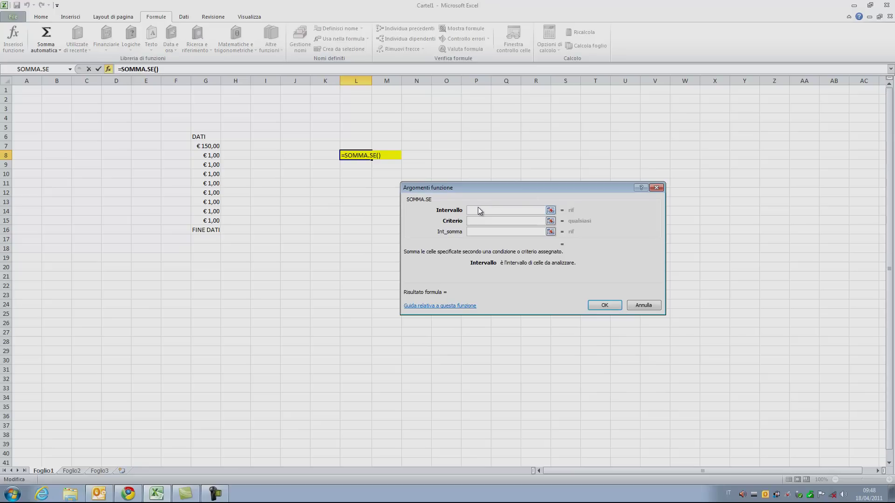
drag(209, 146, 212, 220)
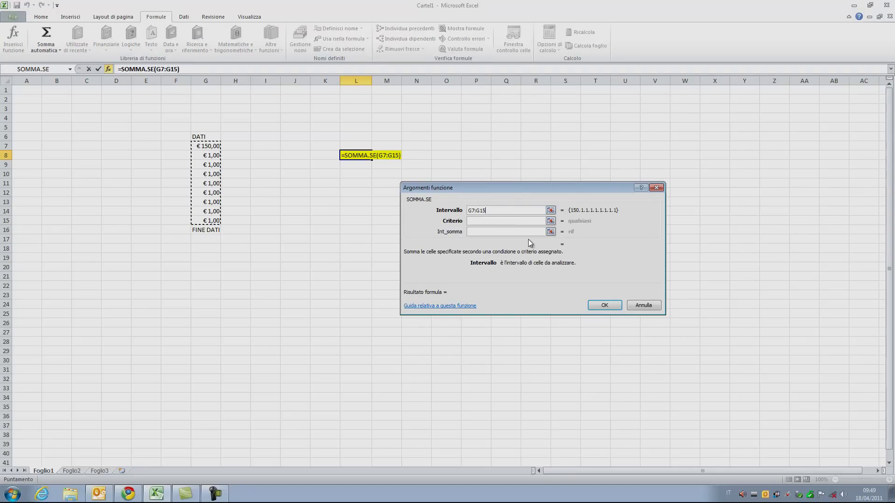
click(513, 221)
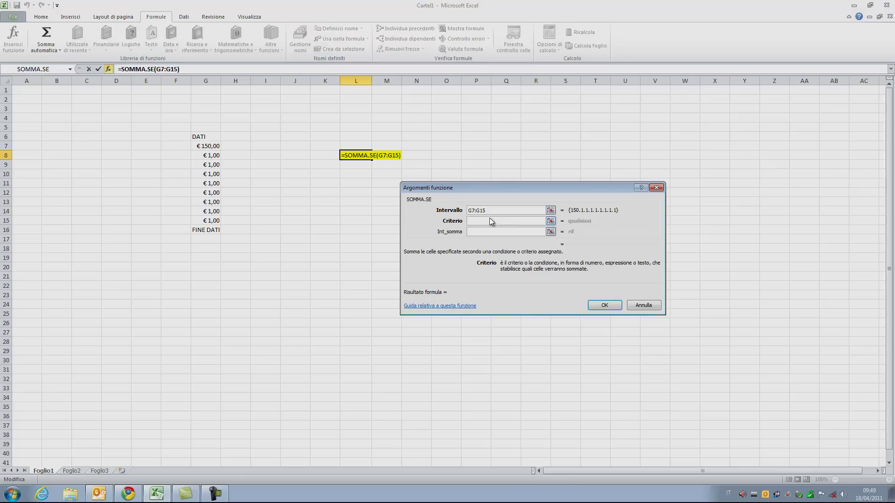
text(150)
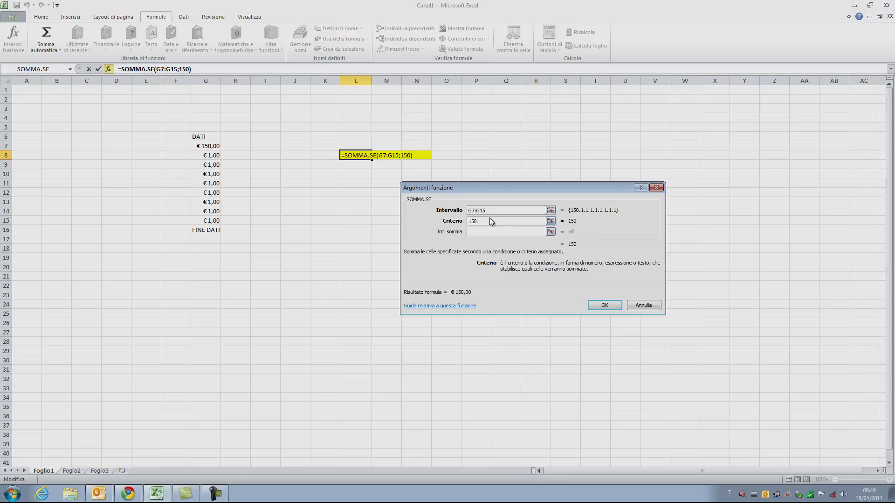
click(479, 232)
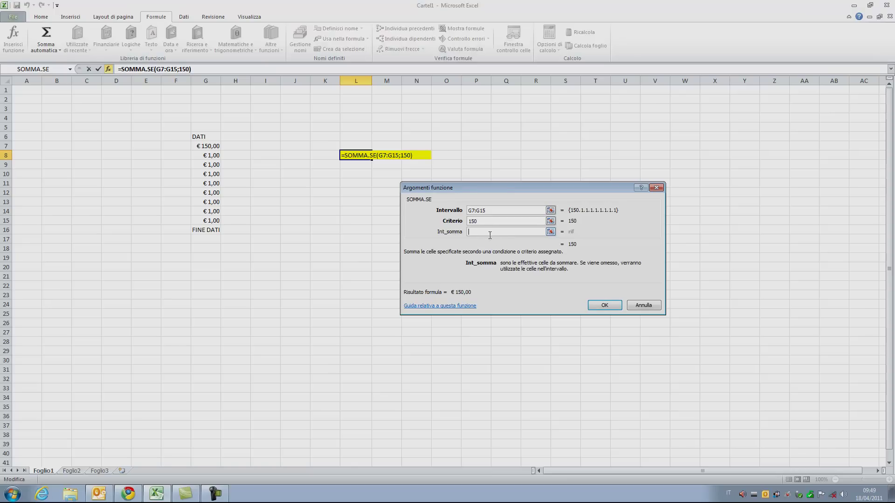
click(605, 305)
click(208, 149)
- Try values 4 and 5 in G7, settling on 4
text(4)
key(Return)
click(212, 147)
text(5)
click(231, 166)
click(212, 148)
click(233, 174)
click(214, 145)
text(4)
key(Return)
- Change G7 to 151 and check L8's SOMMA.SE formula
click(214, 191)
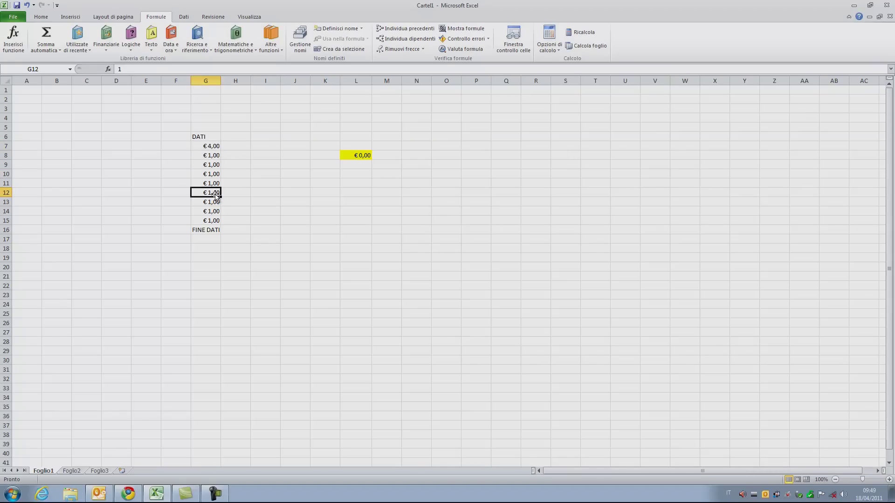
click(215, 222)
click(212, 146)
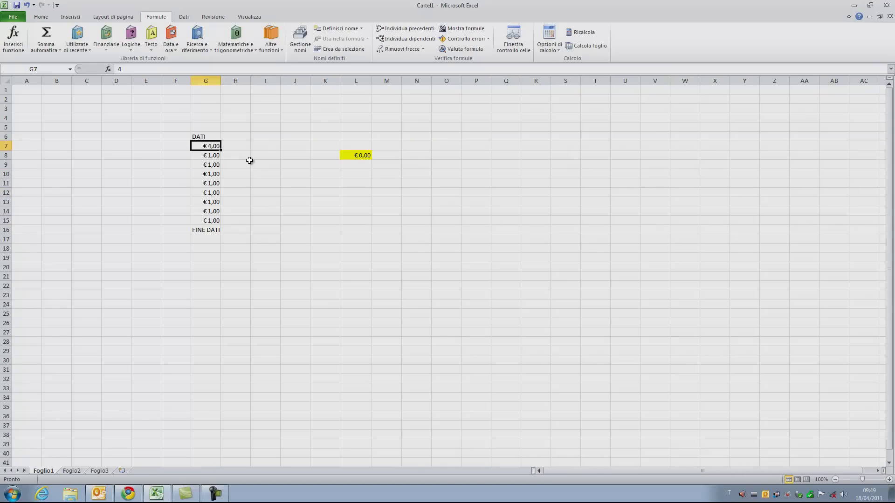
text(151)
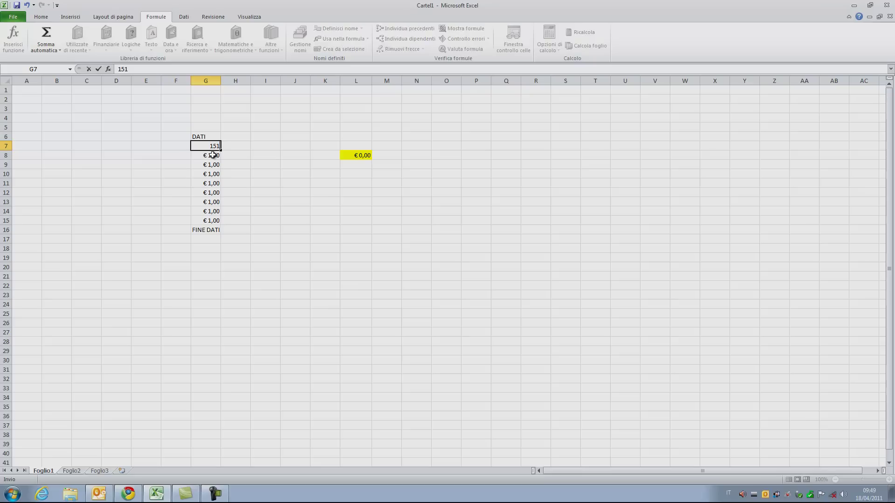
click(236, 200)
click(211, 147)
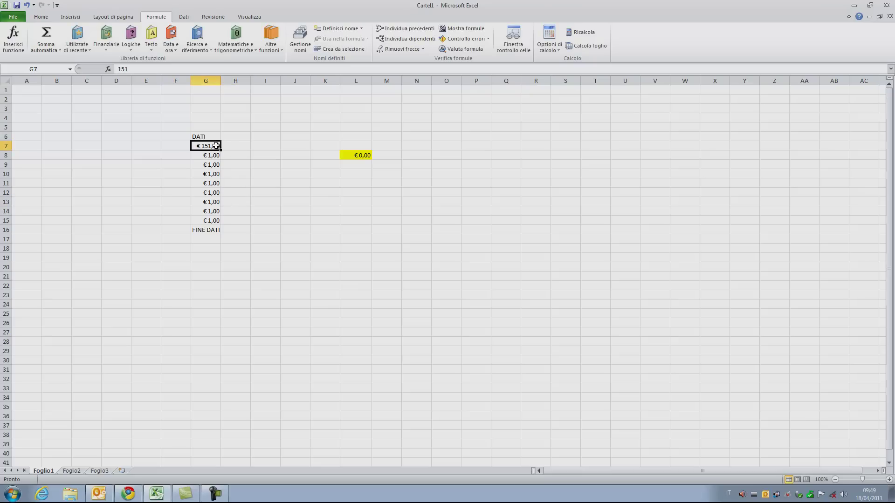
click(361, 156)
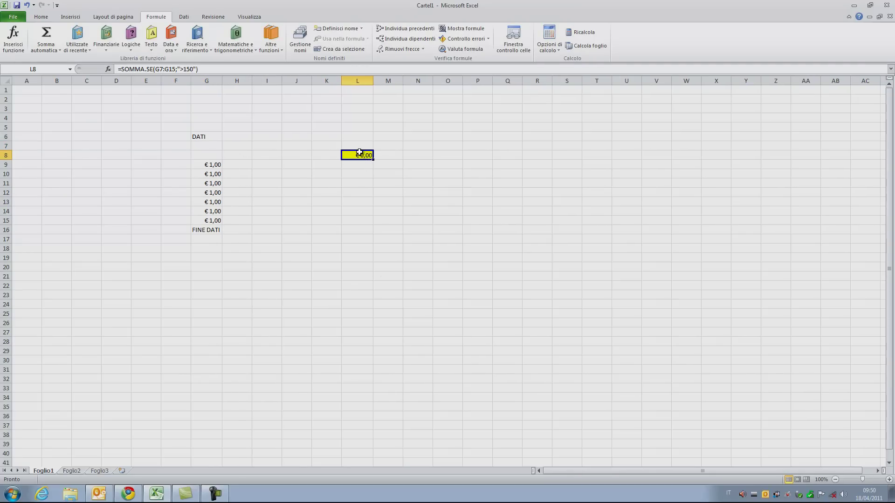
- Clear a stray character from G8 and enter 1 there
click(217, 152)
text(\)
key(Return)
click(206, 155)
key(Delete)
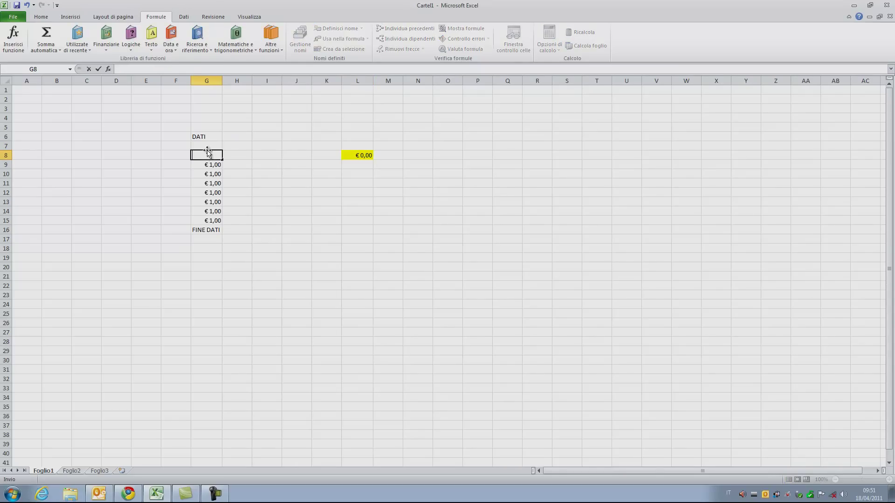
click(207, 146)
text(1)
key(Return)
text(1)
click(234, 164)
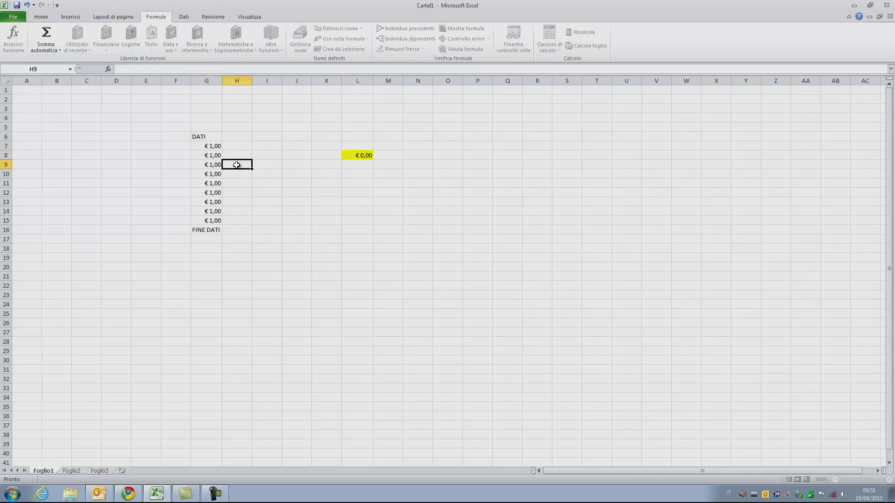
- Change L8's SOMMA.SE criterion from ">150" to 150
click(357, 156)
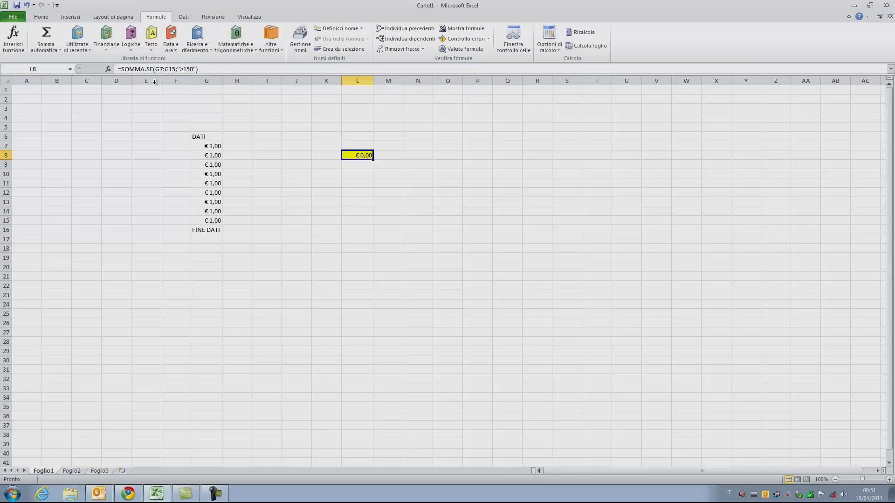
click(13, 40)
click(474, 221)
key(BackSpace)
key(BackSpace)
click(477, 221)
key(BackSpace)
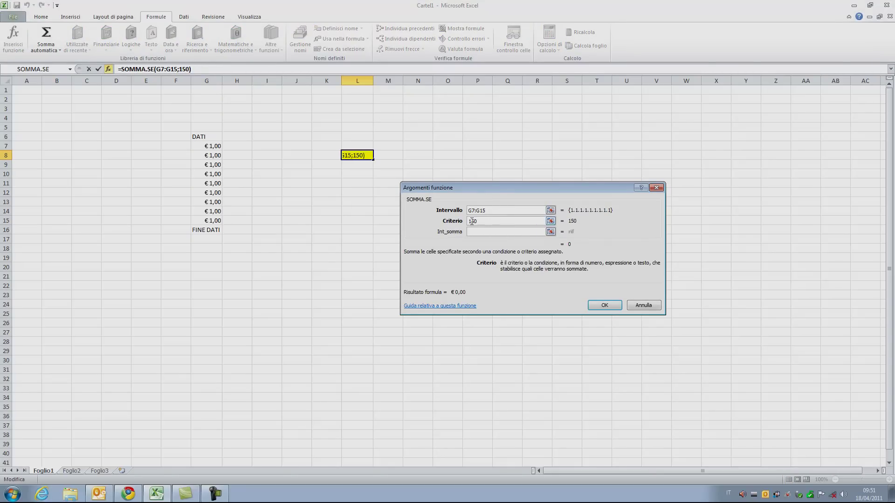
click(605, 305)
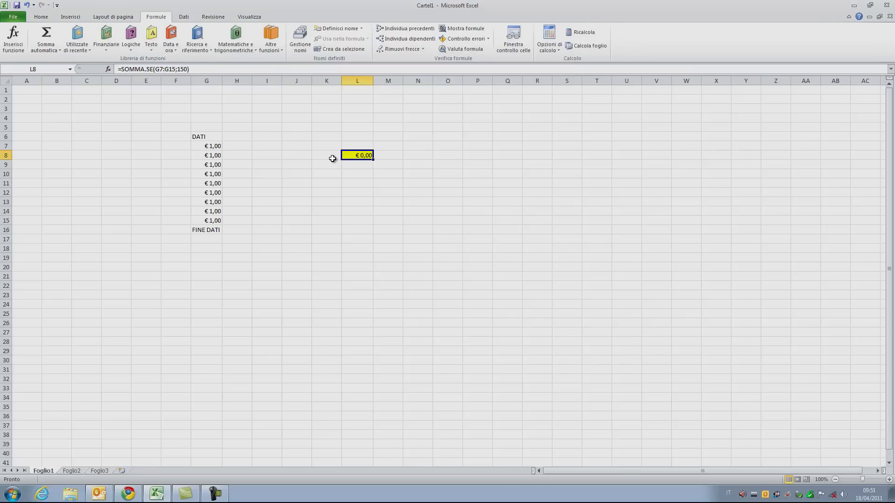
- Enter 150, 150 and 151 in G7, G8 and G9
click(215, 147)
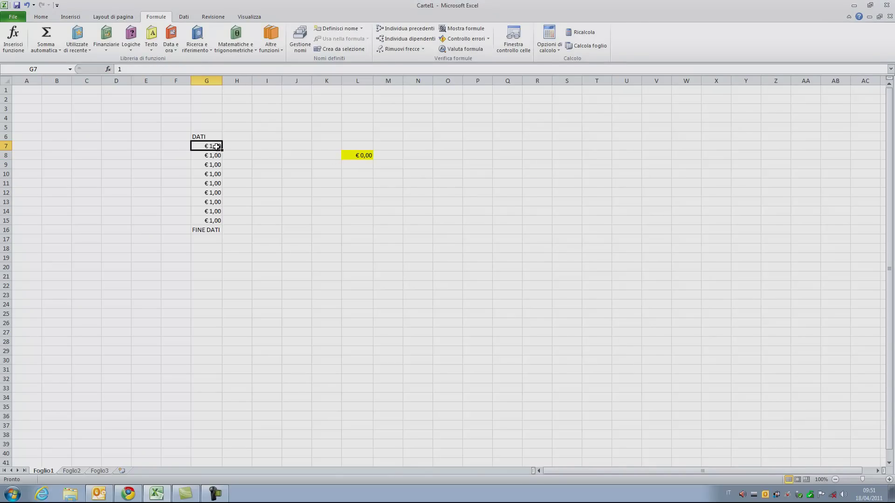
text(150)
key(Return)
text(150)
key(Return)
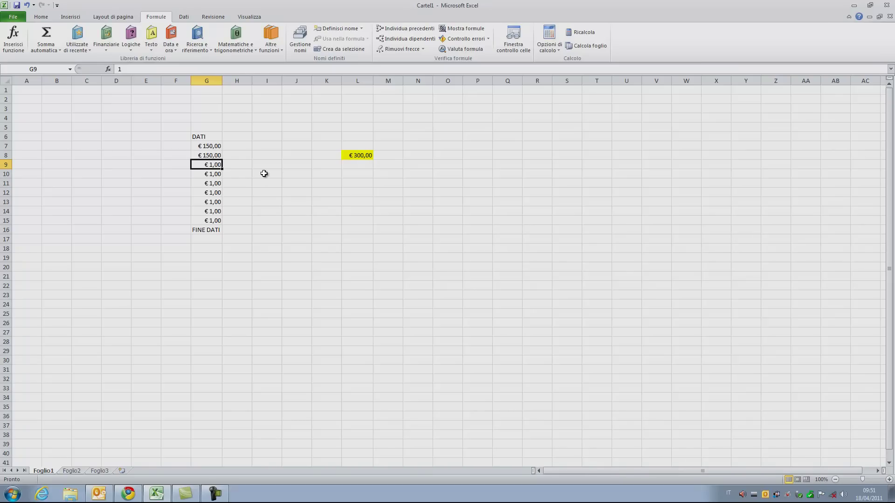
text(1)
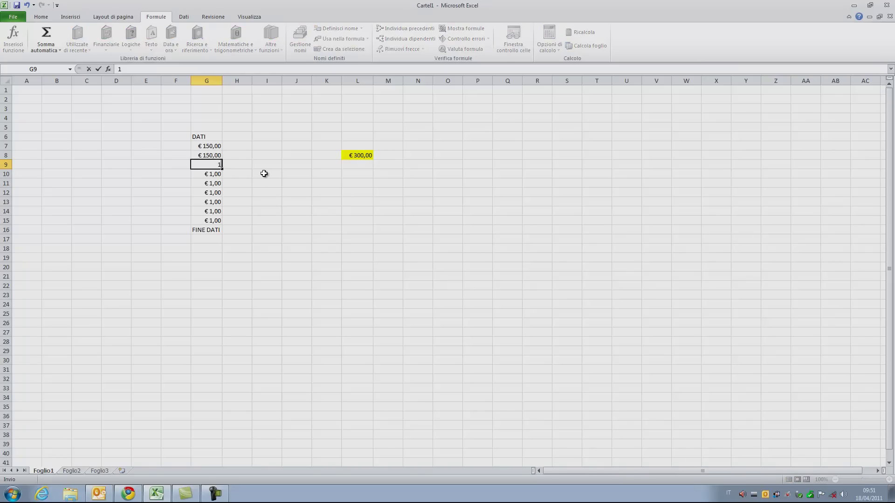
text(1)
text(1)
key(Return)
key(Right)
key(Up)
key(Left)
- Change L8's SOMMA.SE criterion to ">150"
click(365, 156)
click(13, 46)
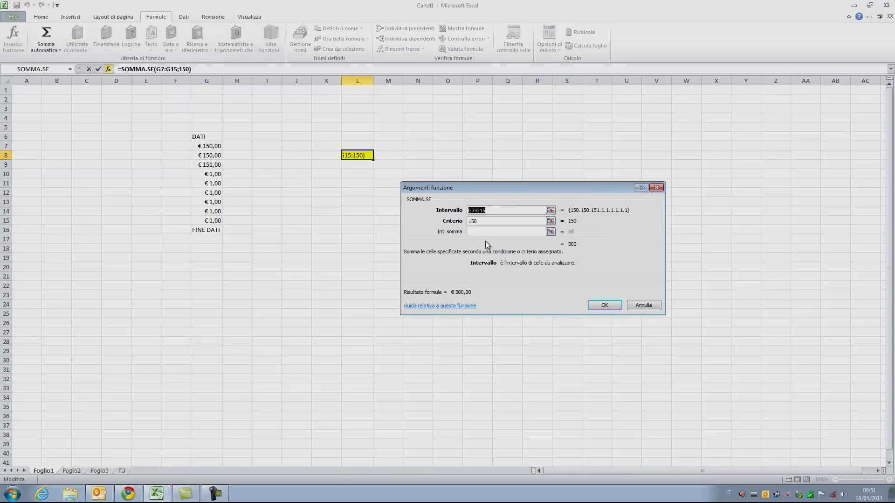
click(482, 222)
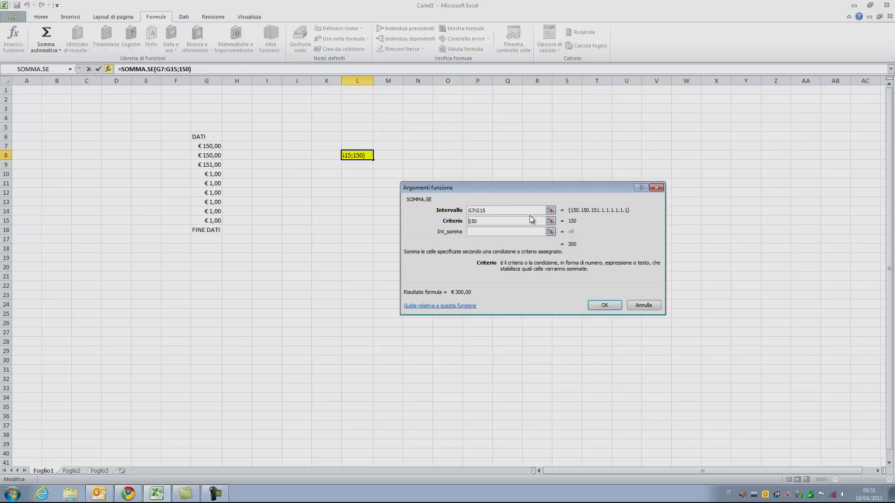
text(>)
click(608, 305)
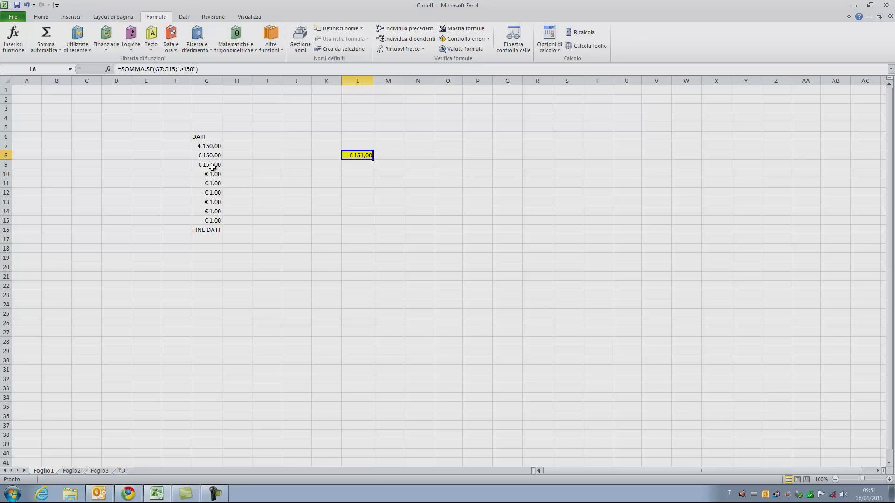
- Set G8 to 300, G7 to 400, G10 to 40 and G11 to 50
click(215, 156)
text(300)
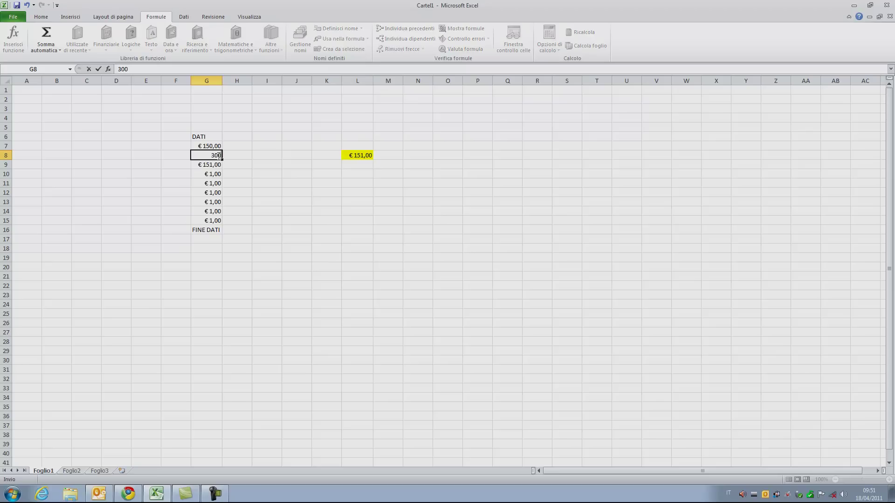
key(Up)
text(400)
key(Return)
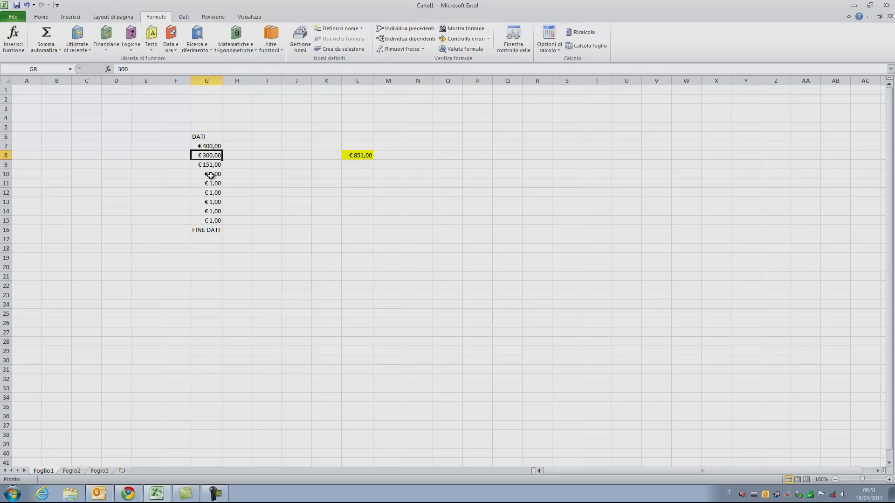
key(Down)
key(Down)
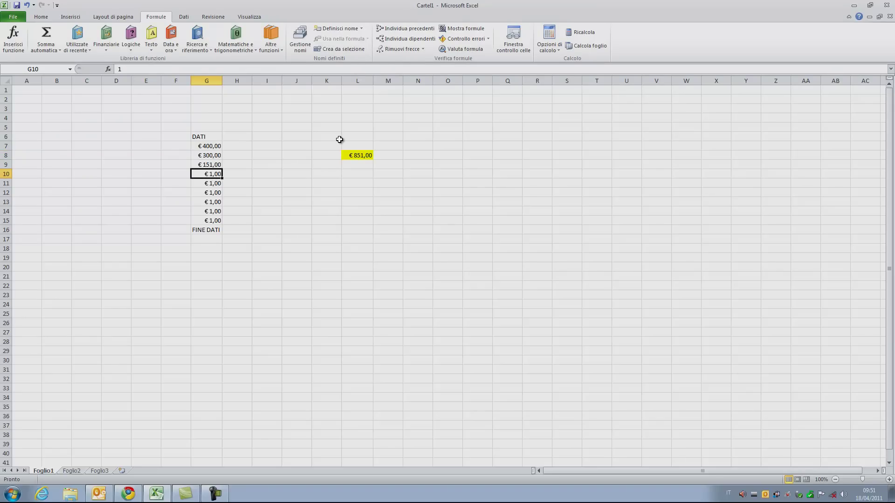
text(40)
key(Return)
text(50)
key(Return)
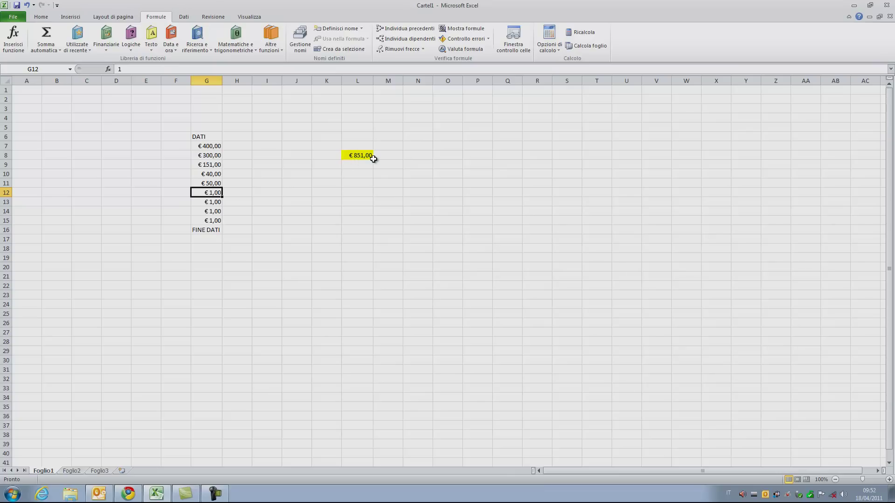
click(369, 157)
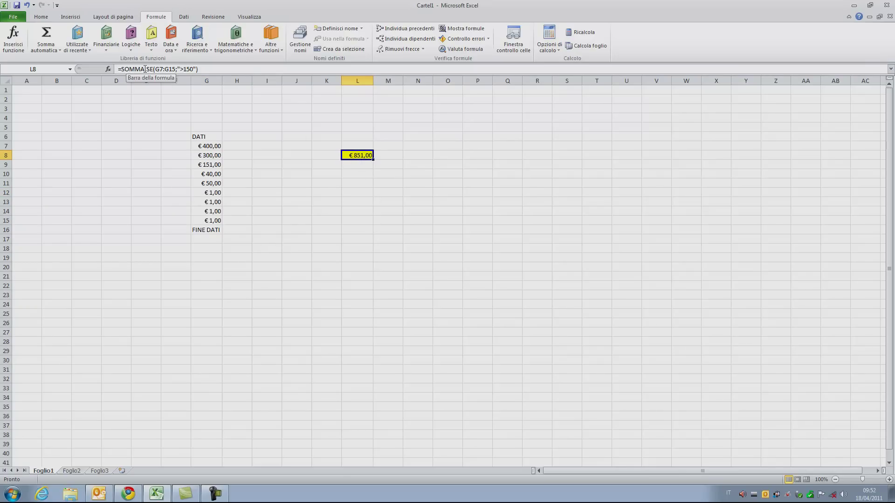
- Review L8's SOMMA.SE formula in the formula bar, leaving it unchanged
click(196, 69)
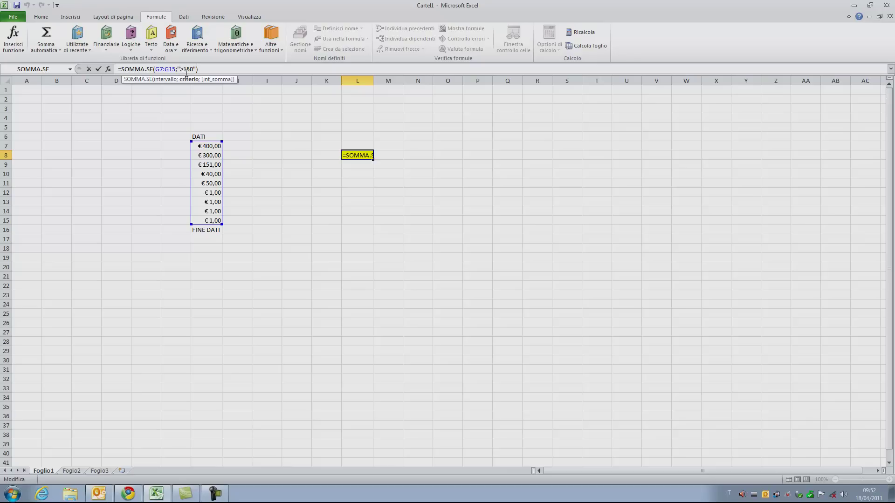
click(127, 69)
click(163, 69)
click(200, 69)
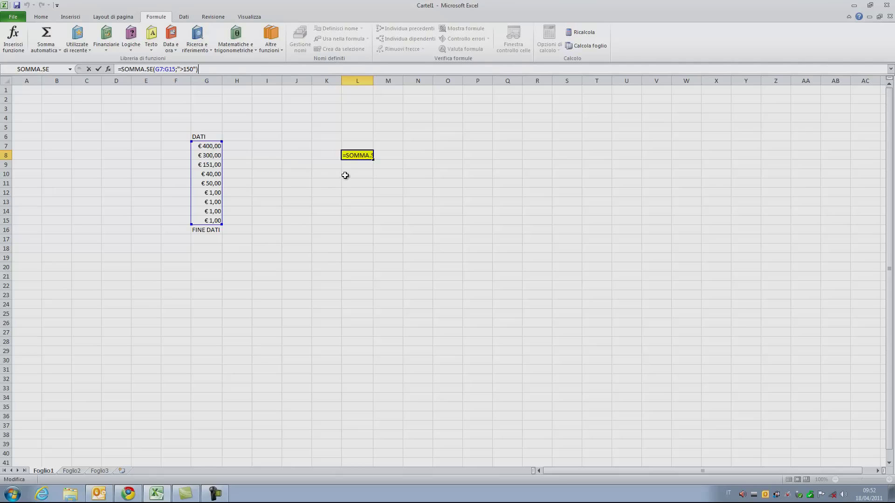
key(Return)
- Delete L8's formula and its value
click(362, 157)
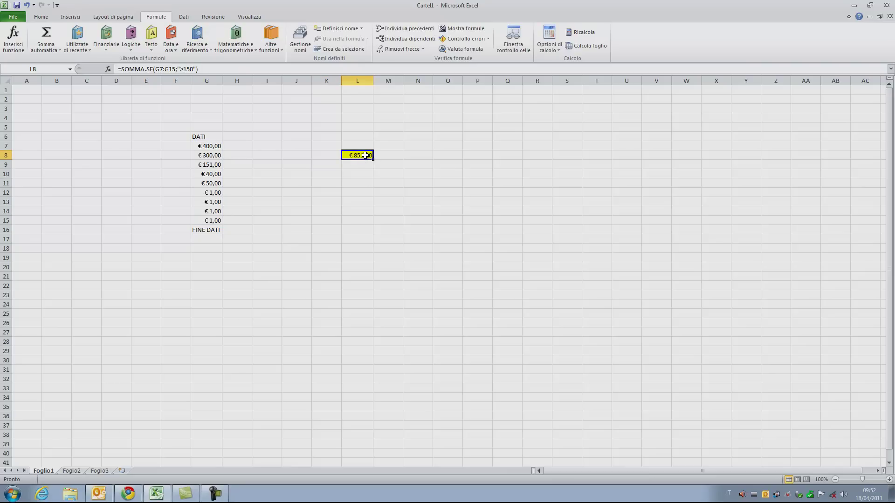
click(280, 177)
click(357, 157)
key(Delete)
click(373, 192)
click(360, 156)
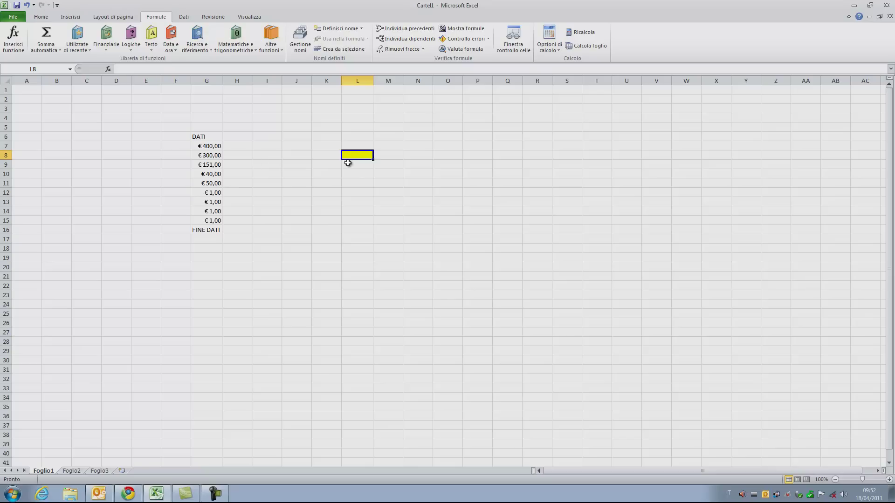
- Select cell I7 on Foglio2
click(77, 472)
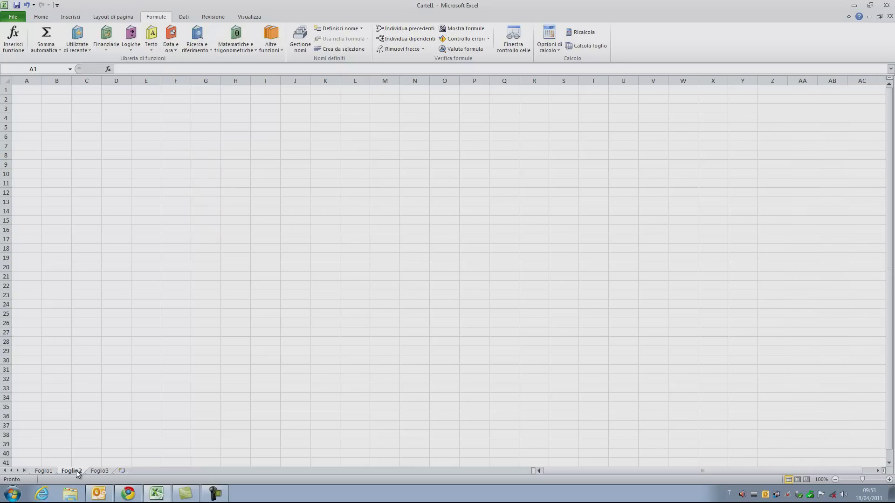
click(258, 127)
click(266, 145)
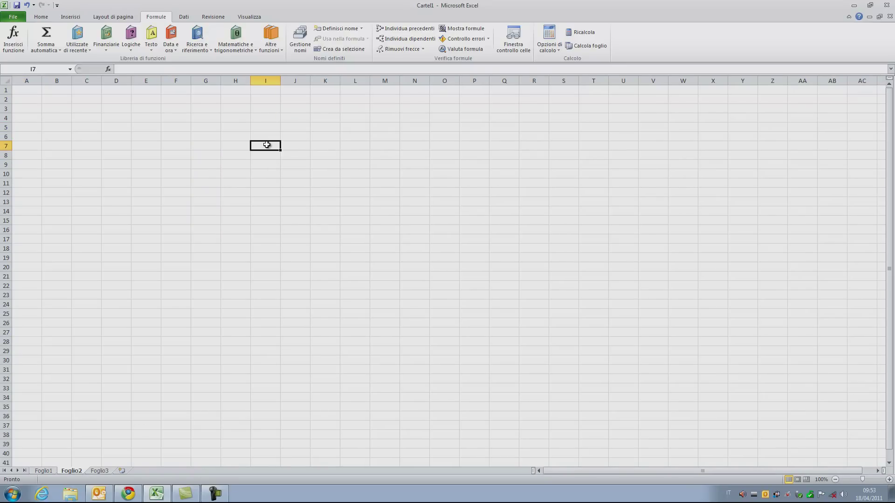
click(47, 473)
click(75, 473)
- Enter =SOMMA(Foglio1!G7:G15) in I7, totalling 945
click(13, 40)
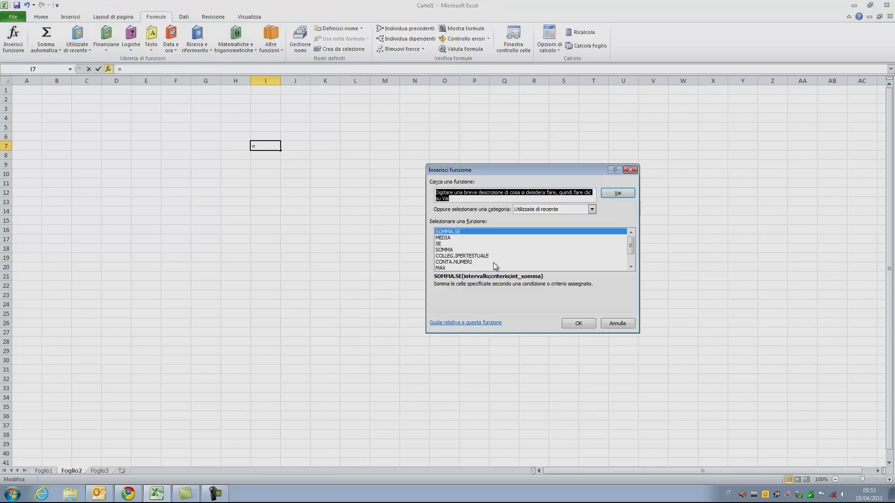
click(455, 250)
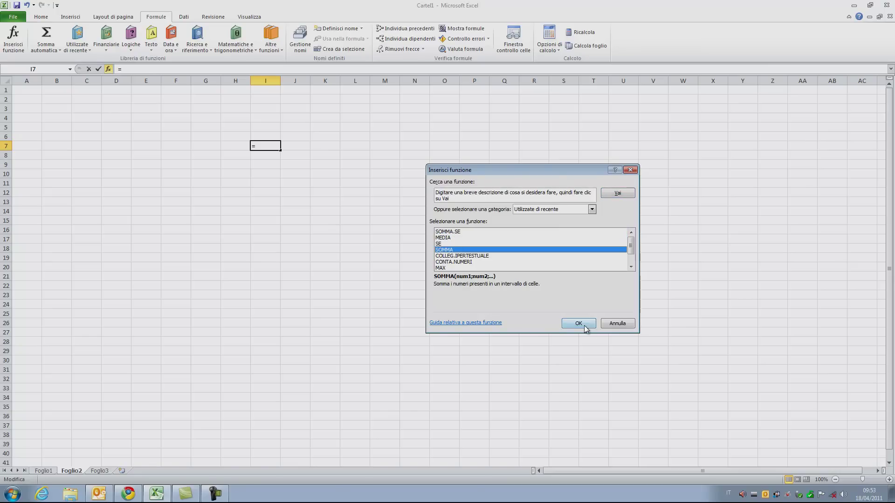
click(578, 323)
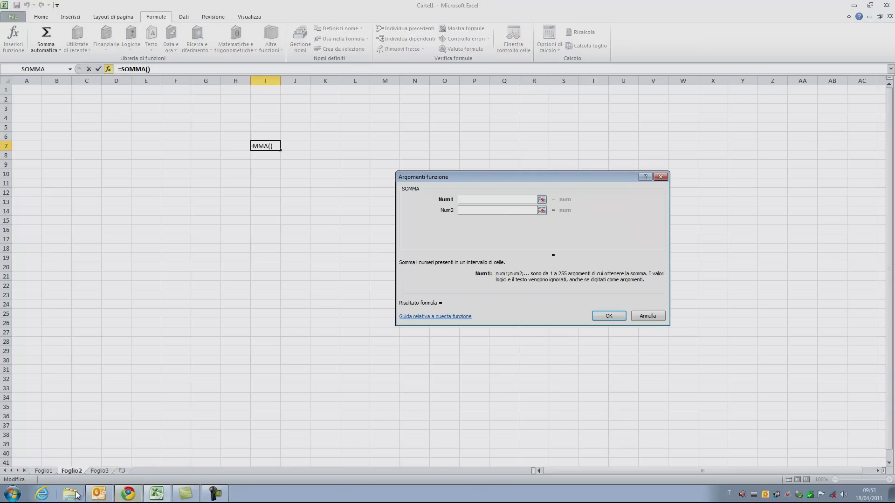
click(49, 472)
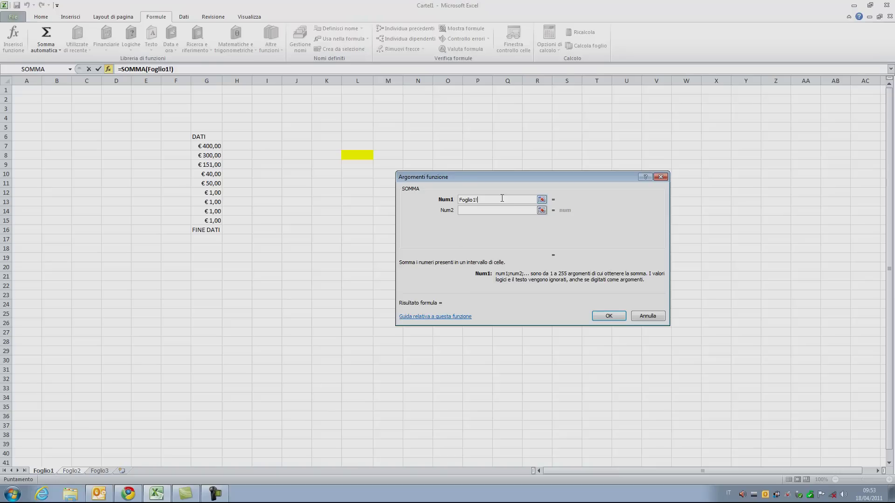
click(214, 147)
drag(218, 219, 218, 220)
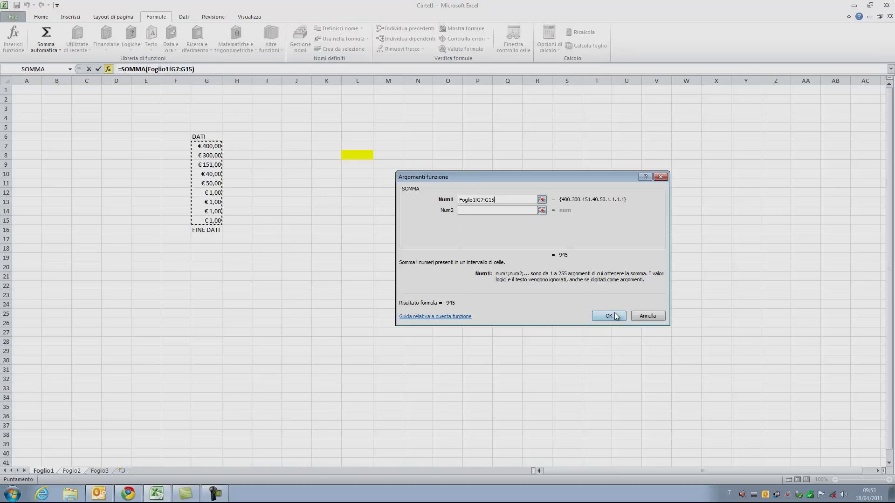
click(608, 315)
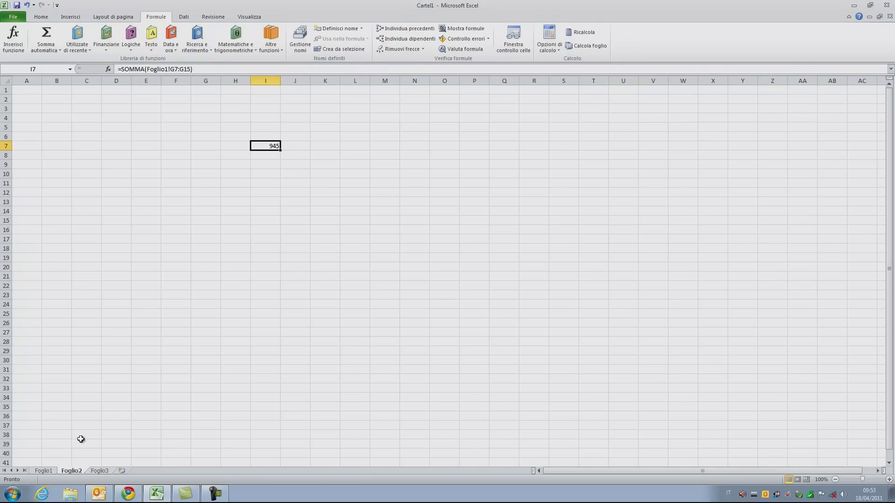
click(48, 473)
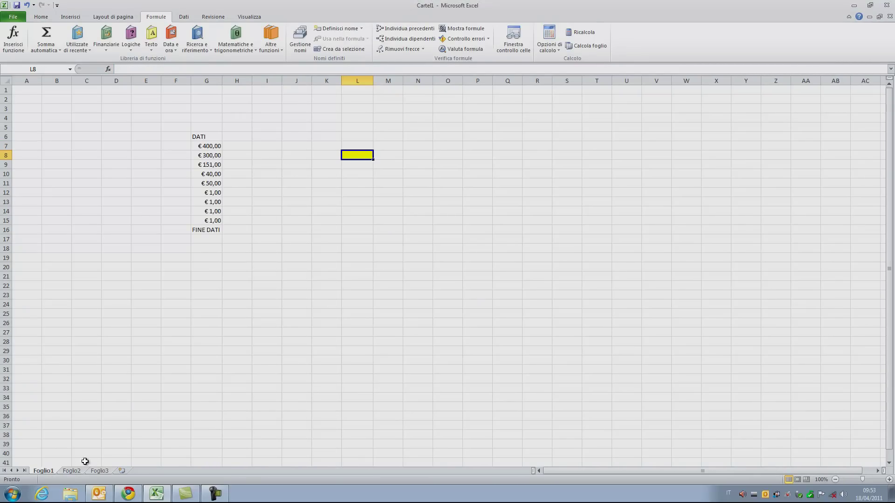
click(72, 471)
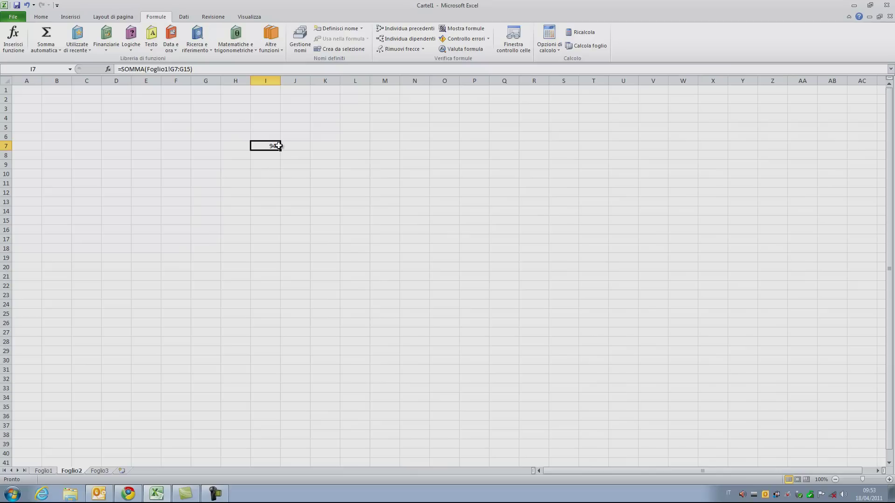